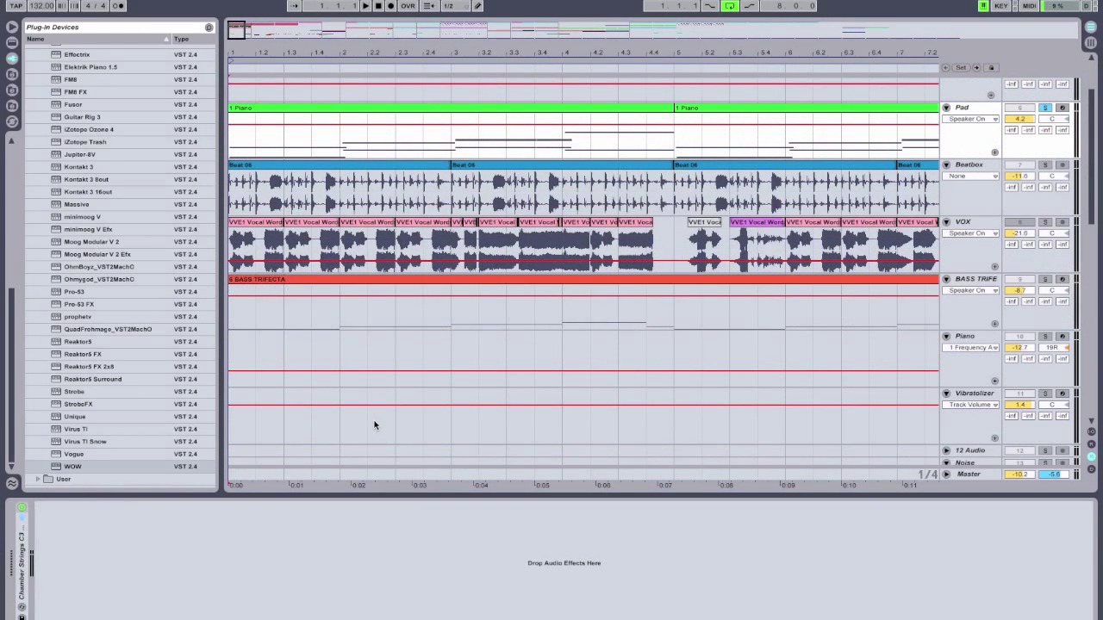
# Audition the arrangement, then load Sugar Bytes WOW onto the Pad track
pyautogui.press('space')
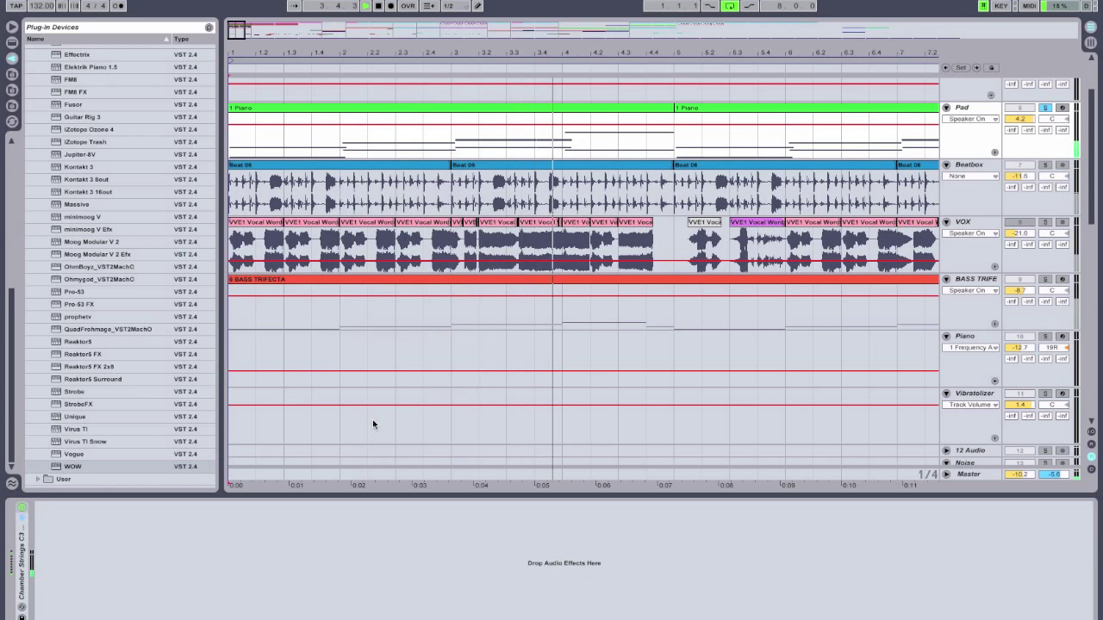
pyautogui.press('space')
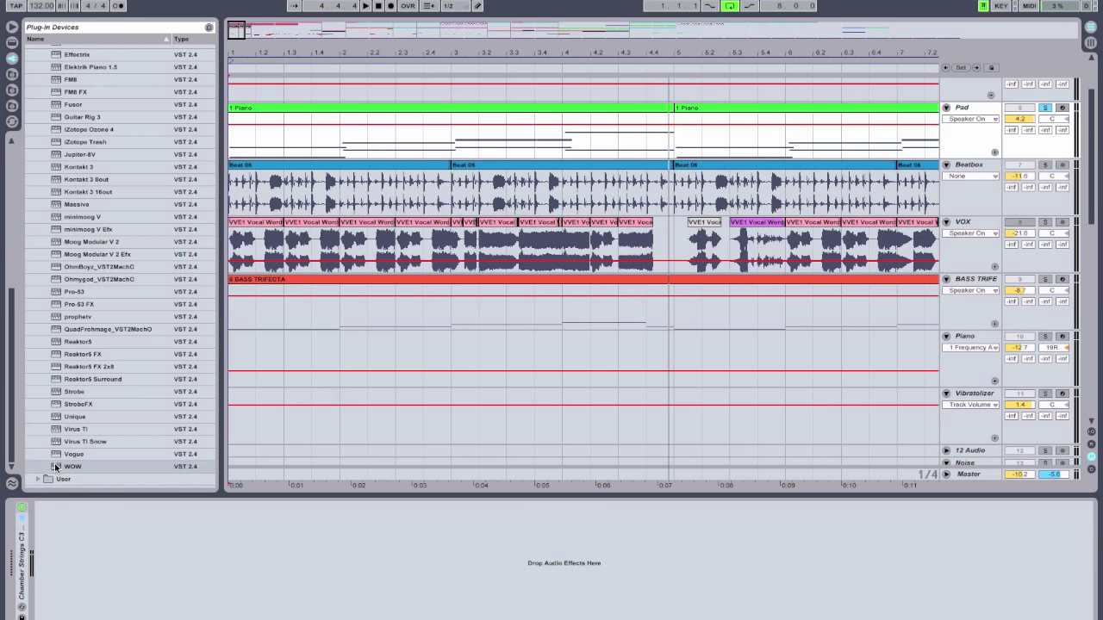
pyautogui.moveTo(55, 467); pyautogui.dragTo(112, 592)
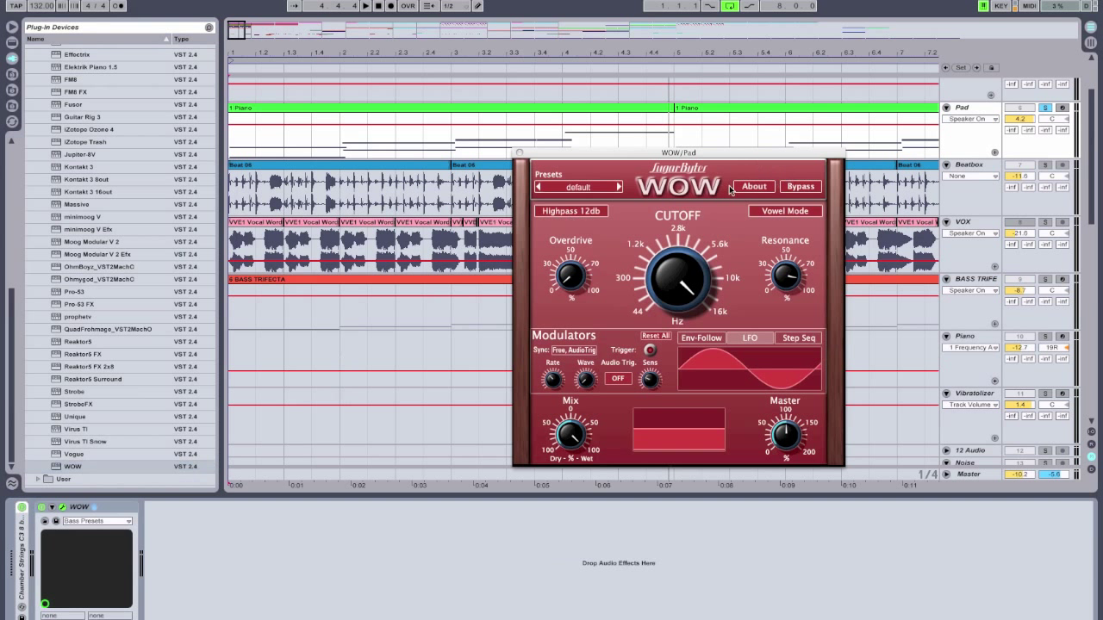
# Switch WOW's filter type from highpass to Lowpass 24db
pyautogui.click(595, 213)
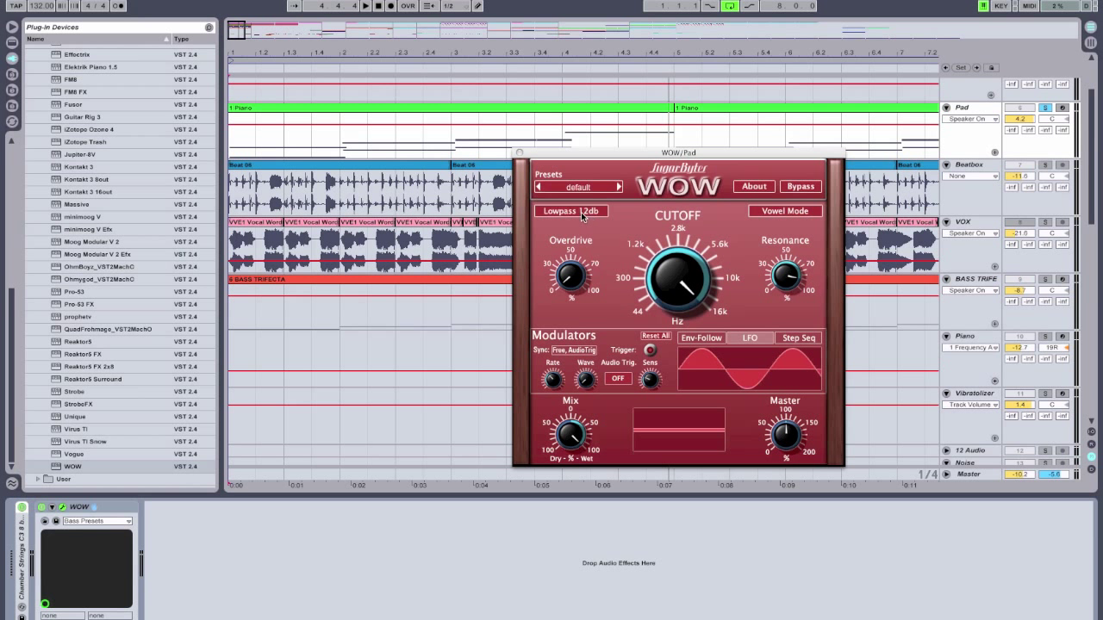
pyautogui.click(592, 214)
pyautogui.click(585, 268)
# Raise WOW's cutoff to about one o'clock during playback and arm recording
pyautogui.press('space')
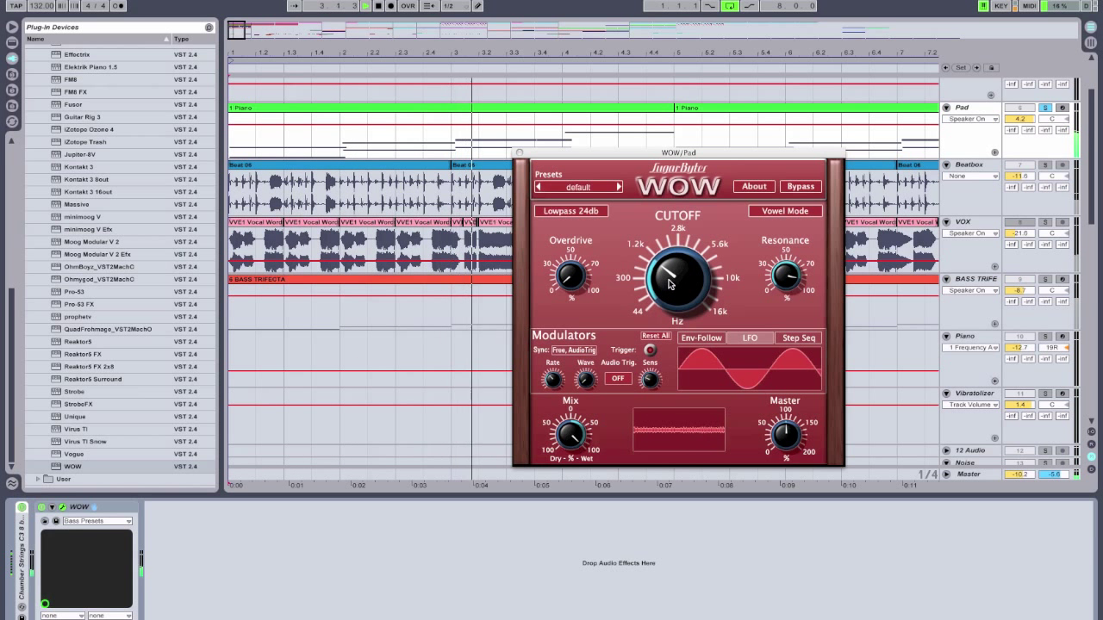
pyautogui.moveTo(672, 268); pyautogui.dragTo(670, 317)
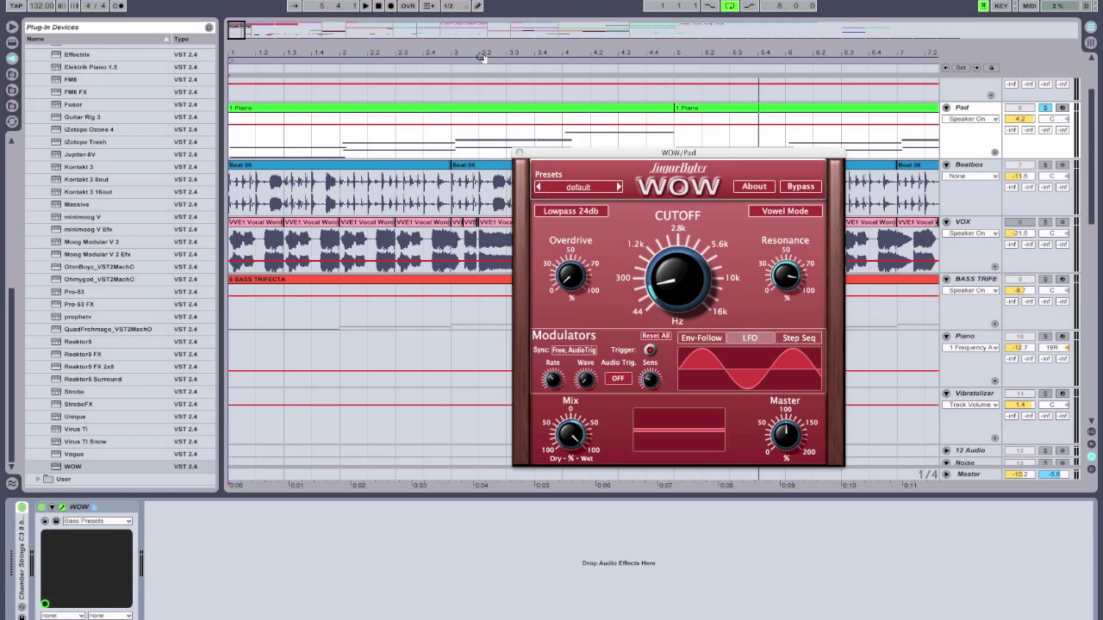
pyautogui.click(391, 6)
# Start recording and sweep the WOW Cutoff knob on the Pad track
pyautogui.click(366, 7)
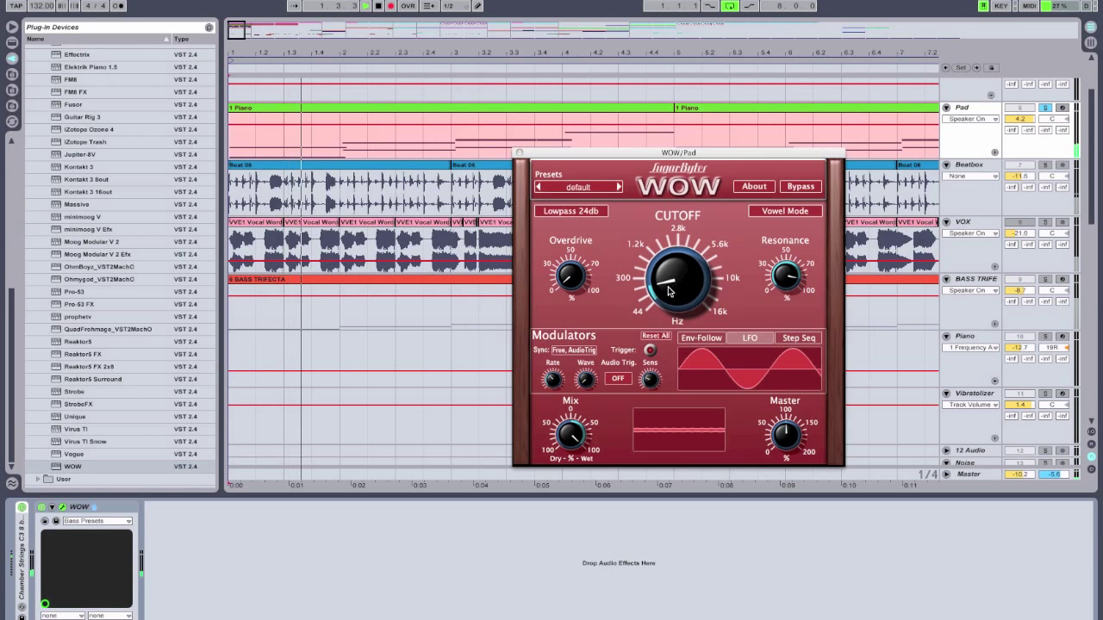
pyautogui.moveTo(667, 286); pyautogui.dragTo(685, 332)
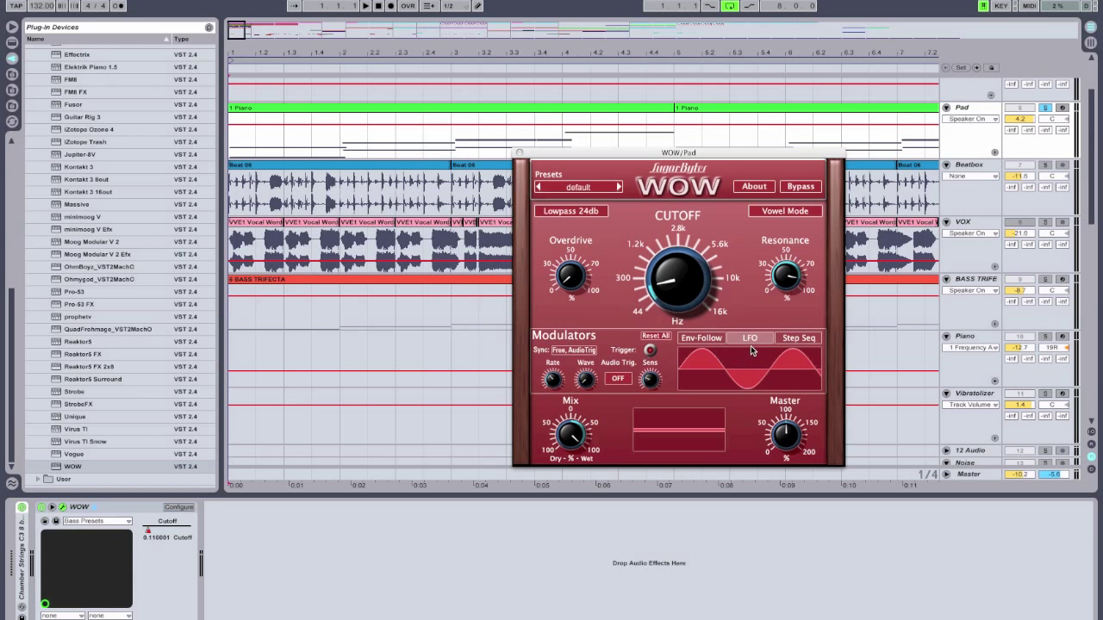
# Set WOW's LFO rate to 1/4, lower the LFO amount in the Modulation Mixer, and play
pyautogui.moveTo(551, 386)
pyautogui.scroll(2, 552, 382)
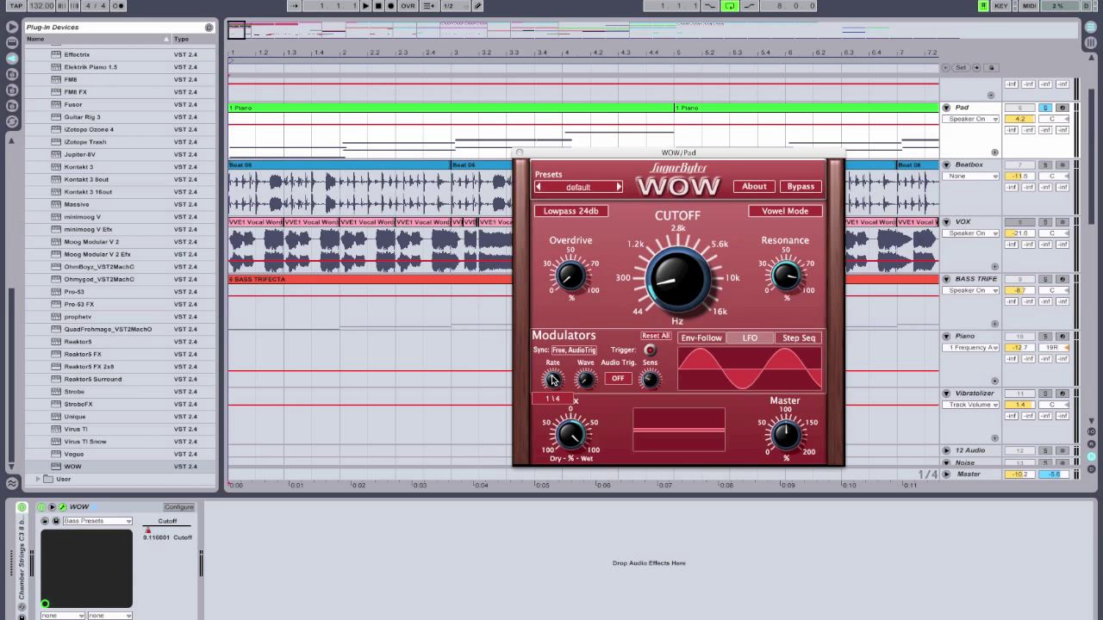
pyautogui.click(786, 438)
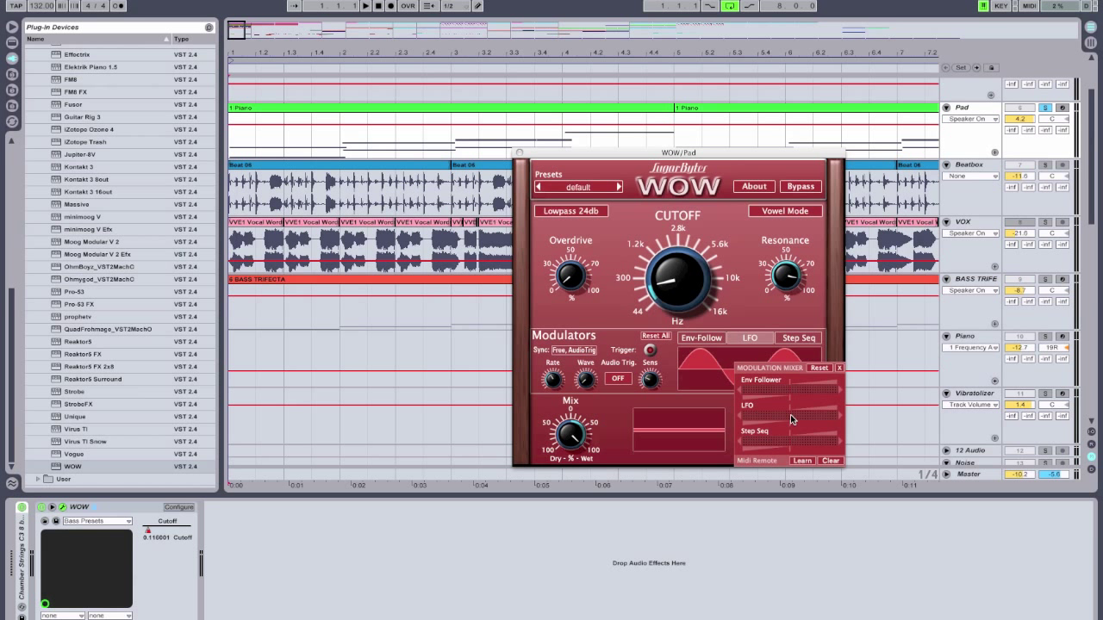
pyautogui.moveTo(790, 418); pyautogui.dragTo(760, 421)
pyautogui.moveTo(762, 420); pyautogui.dragTo(762, 420)
pyautogui.press('space')
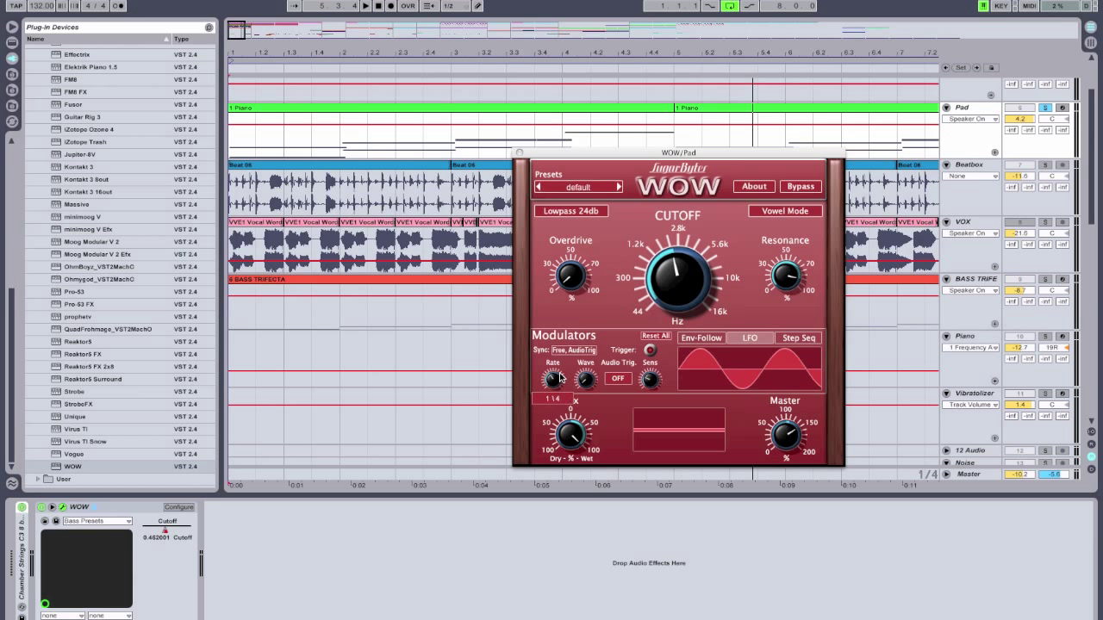
# Set the LFO amount on WOW's cutoff, close the mixer, and replay from the start
pyautogui.rightClick(683, 284)
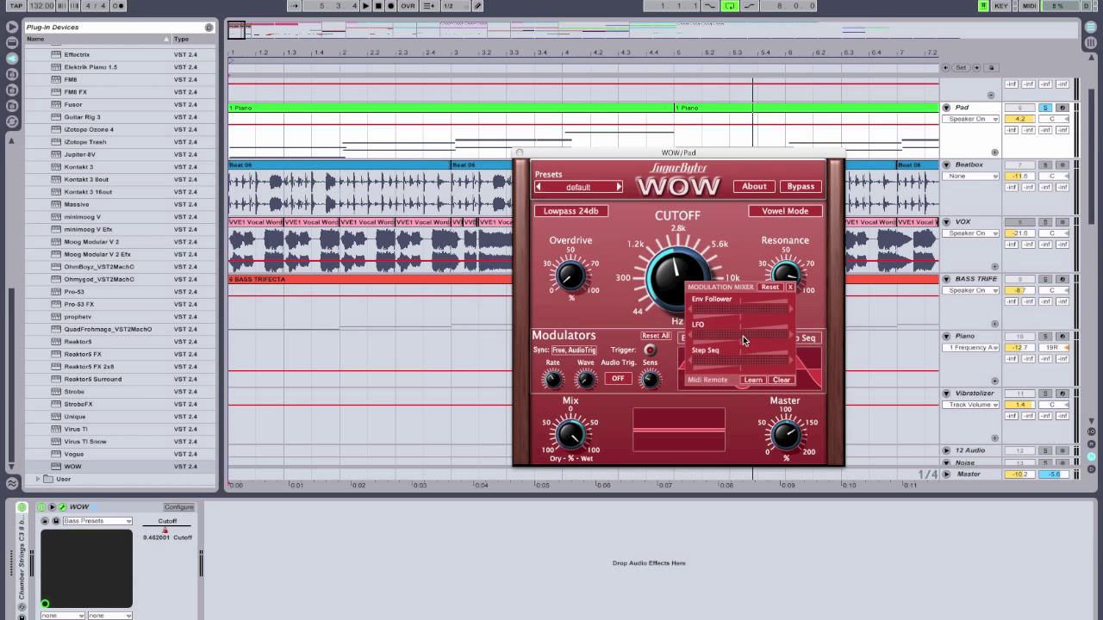
pyautogui.moveTo(741, 338)
pyautogui.mouseDown()
pyautogui.moveTo(761, 338)
pyautogui.moveTo(752, 338)
pyautogui.mouseUp()
pyautogui.click(789, 287)
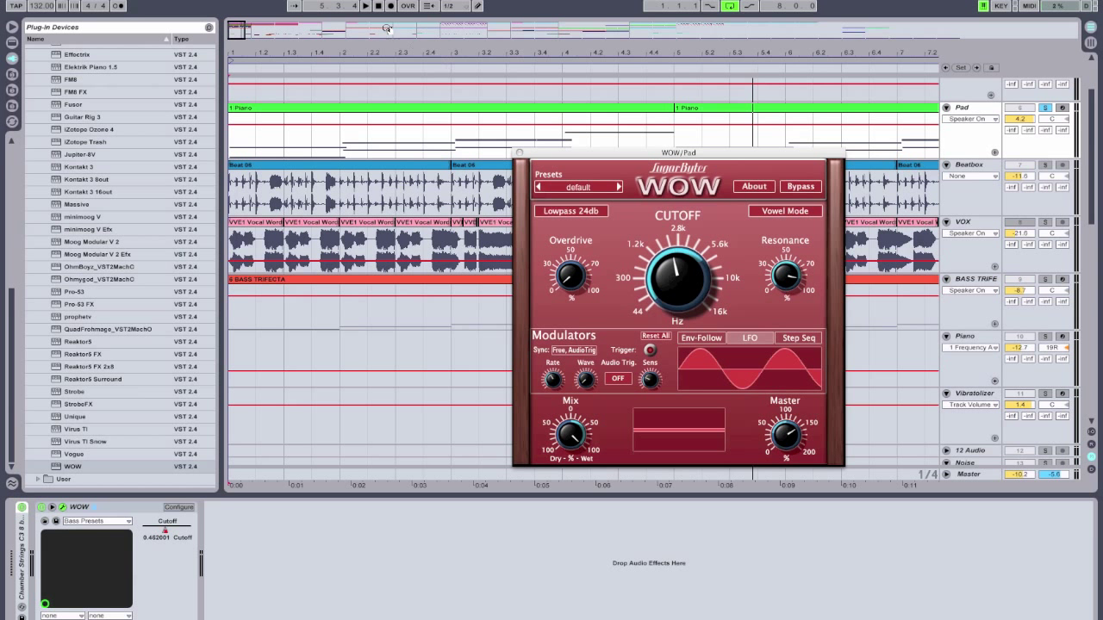
pyautogui.click(378, 6)
pyautogui.click(366, 6)
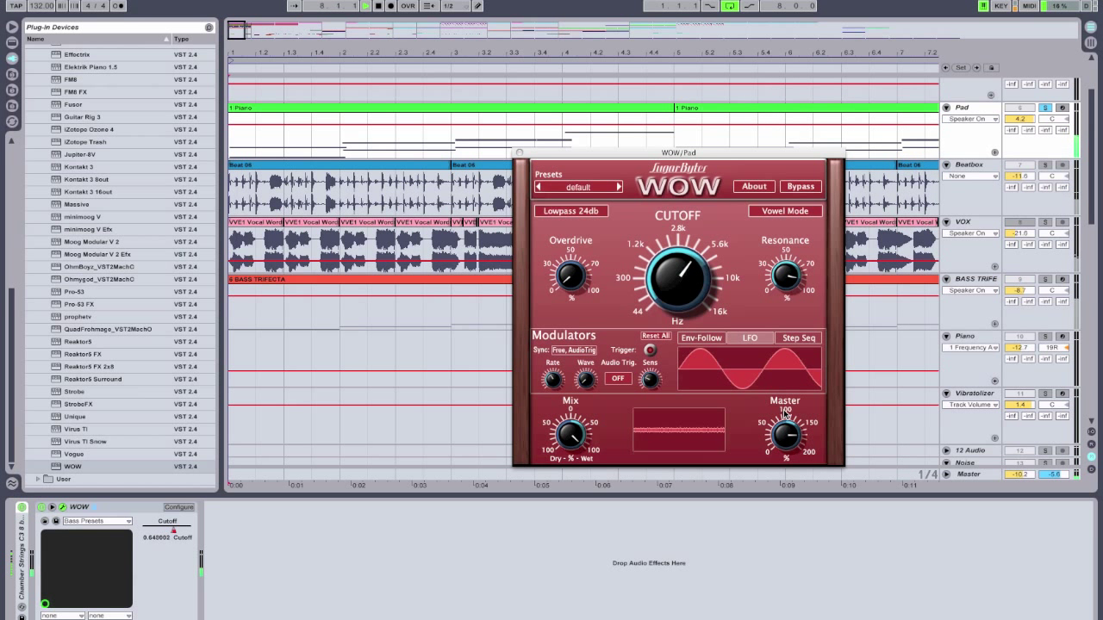
pyautogui.press('space')
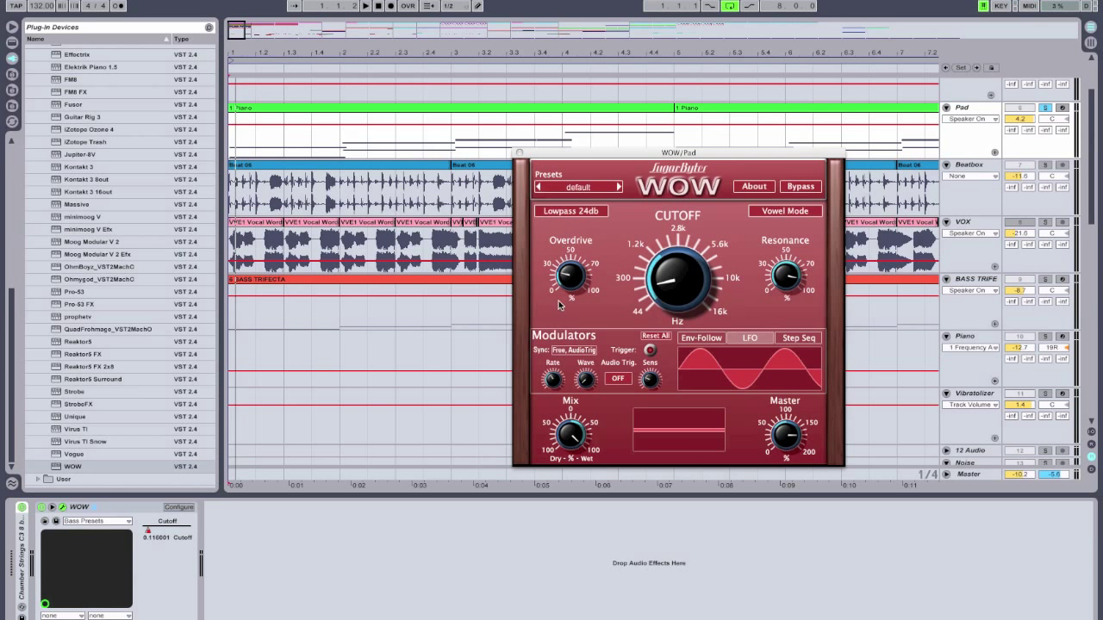
pyautogui.press('space')
pyautogui.moveTo(565, 377)
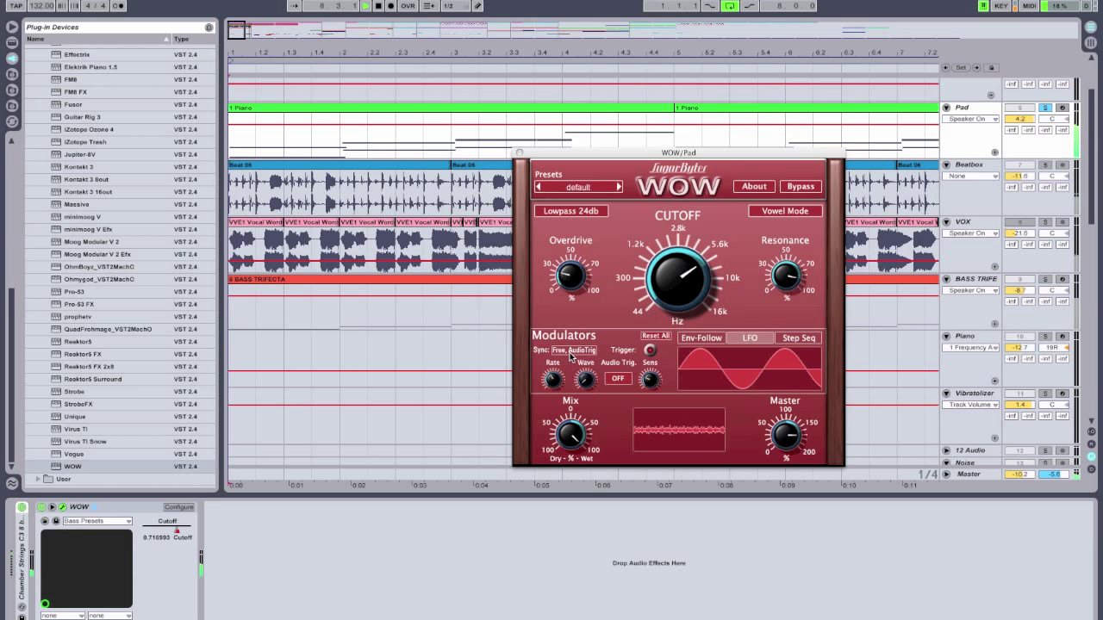
# Stop playback, unsolo VOX, and unfold and select the VOX Group
pyautogui.press('space')
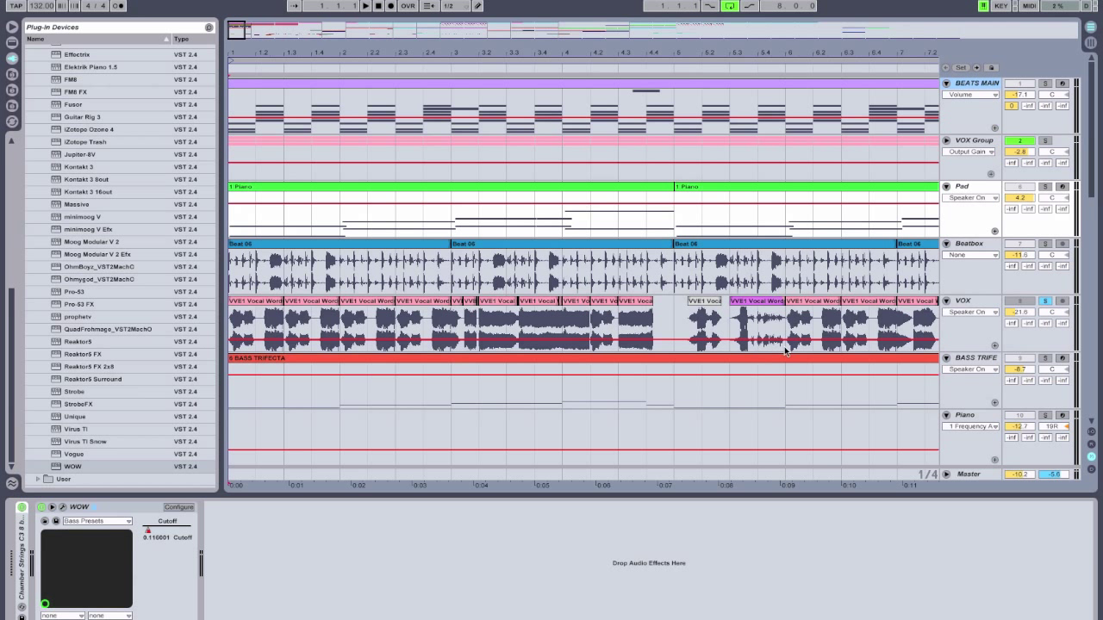
pyautogui.press('space')
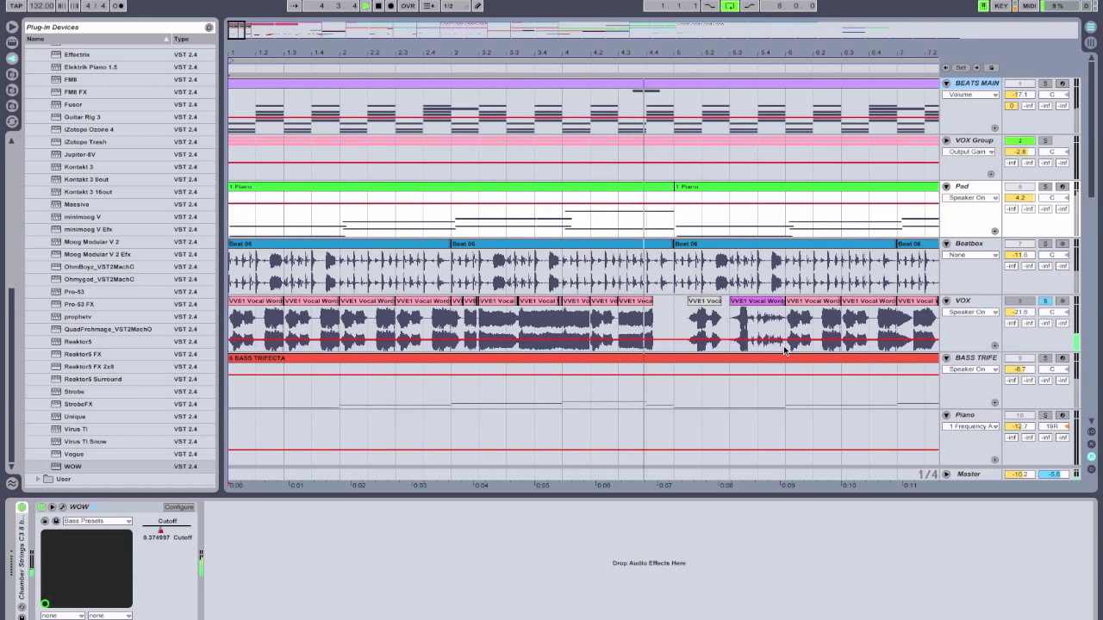
pyautogui.press('space')
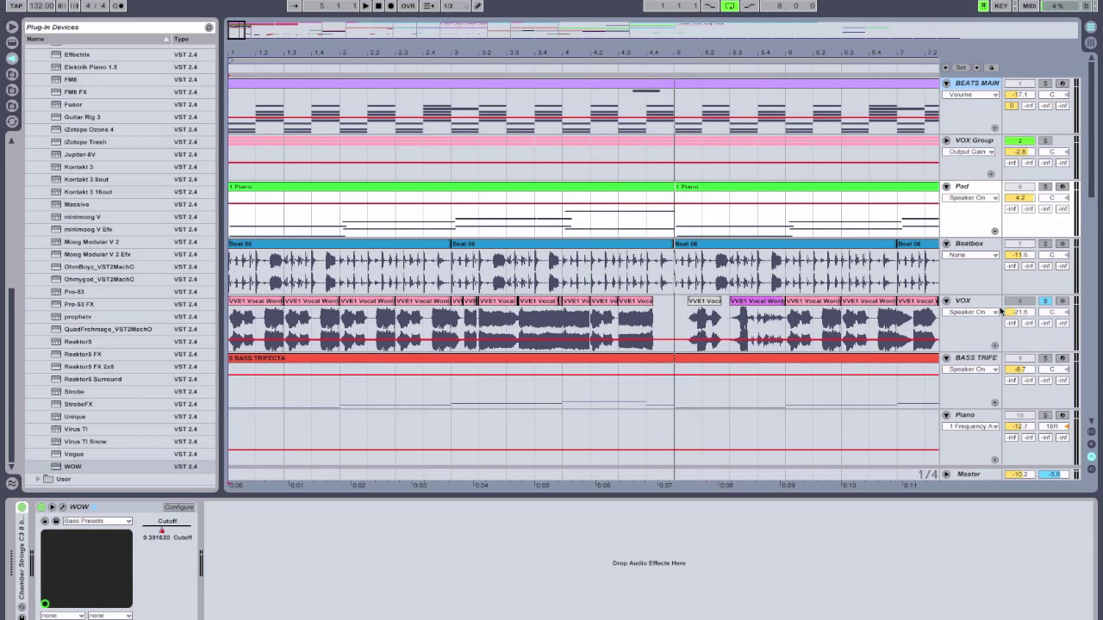
pyautogui.click(1047, 304)
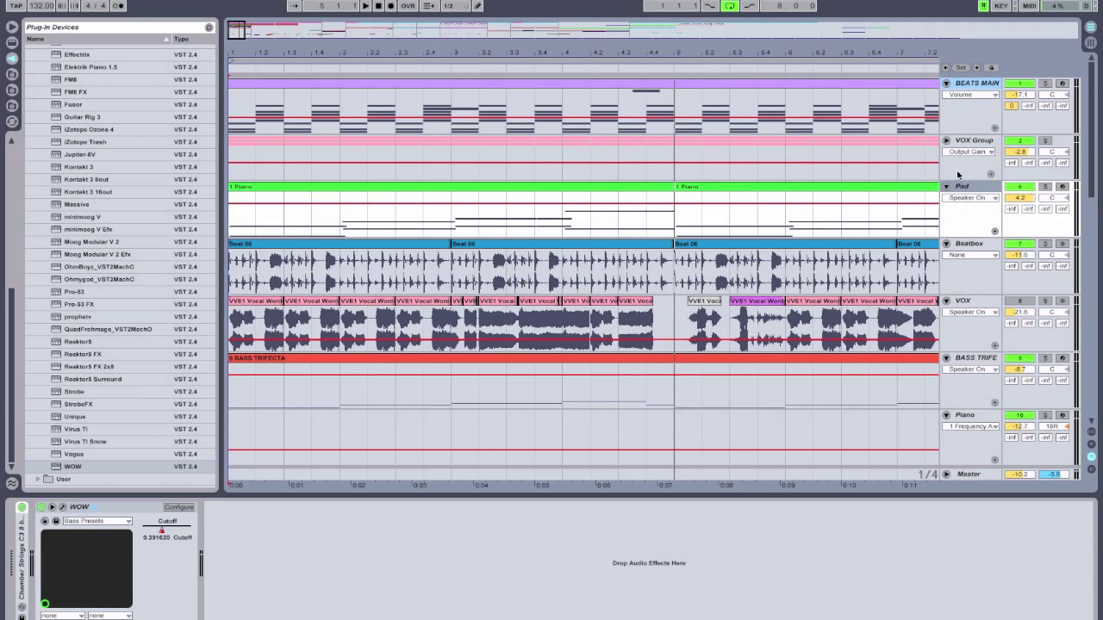
pyautogui.click(946, 140)
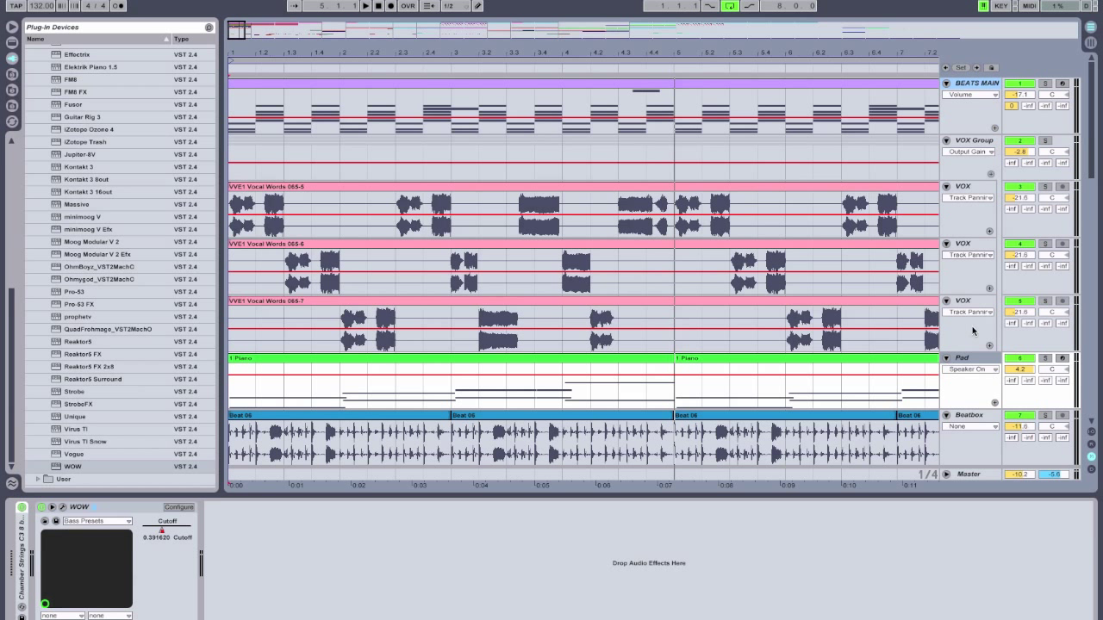
pyautogui.click(965, 141)
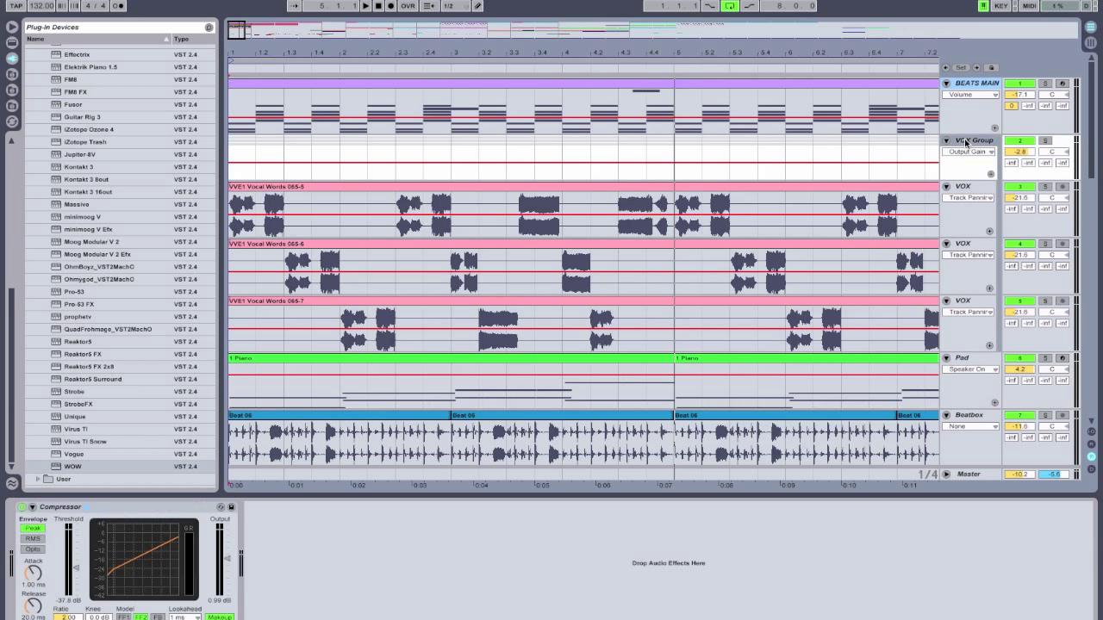
# Select the first VOX track and open its WOW plugin window
pyautogui.click(967, 192)
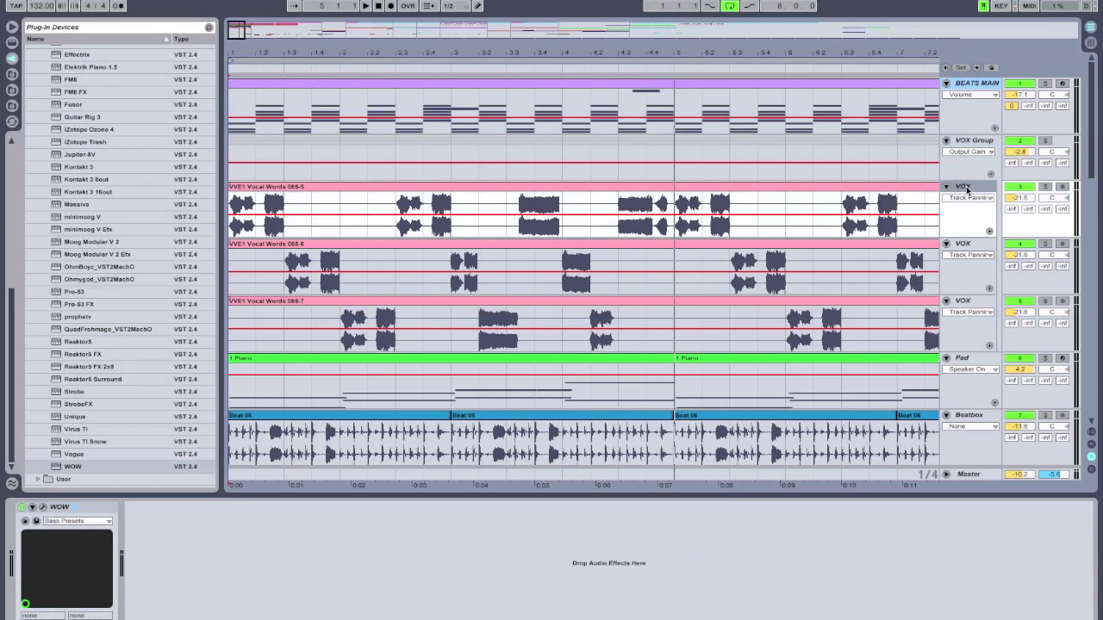
pyautogui.click(42, 509)
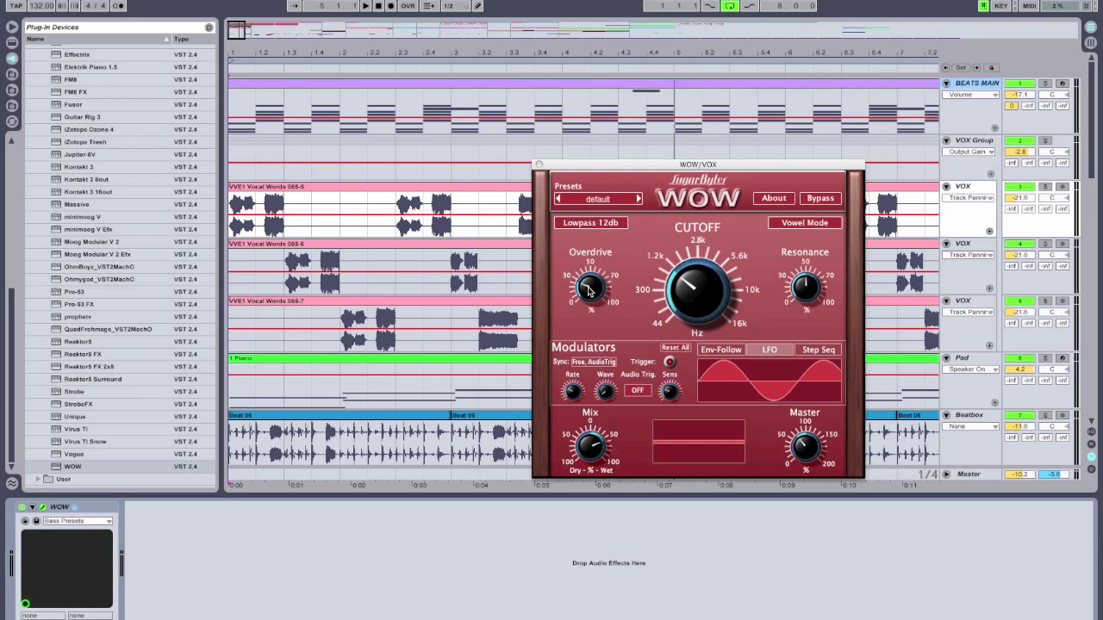
# Raise the LFO amount on the first VOX track's WOW cutoff, then close the plugin
pyautogui.rightClick(709, 293)
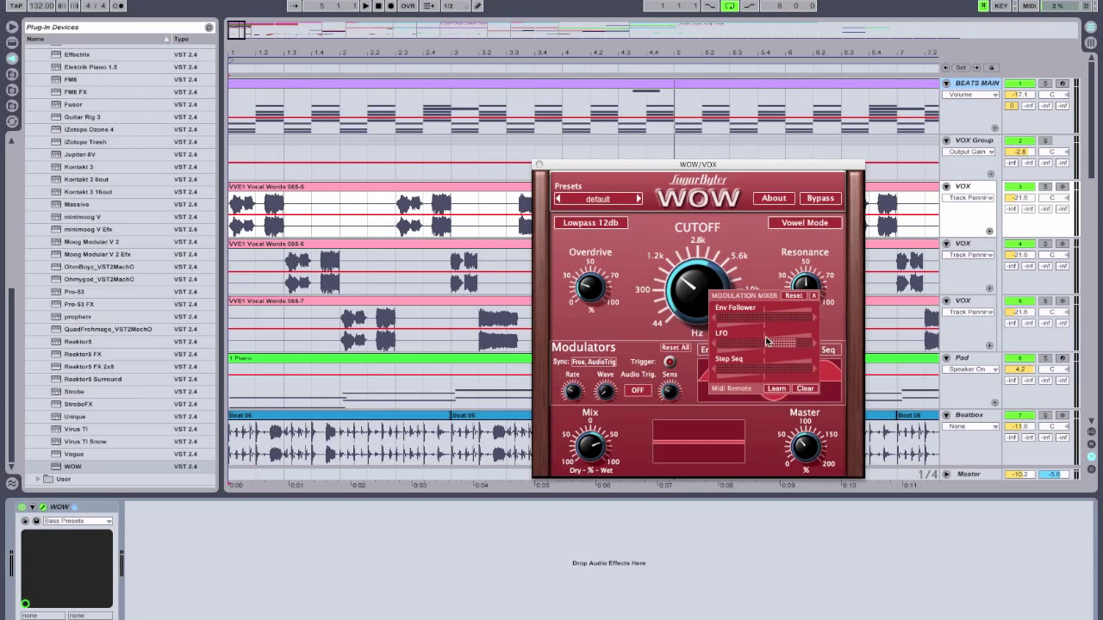
pyautogui.moveTo(766, 341); pyautogui.dragTo(789, 347)
pyautogui.click(813, 297)
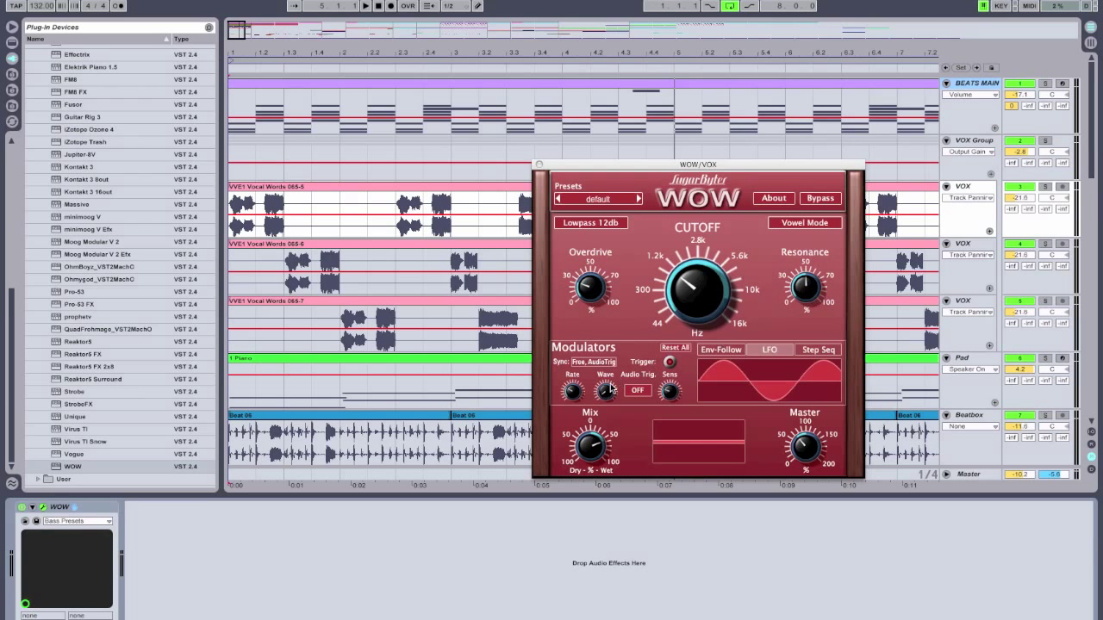
pyautogui.moveTo(573, 392)
pyautogui.click(538, 164)
pyautogui.click(962, 249)
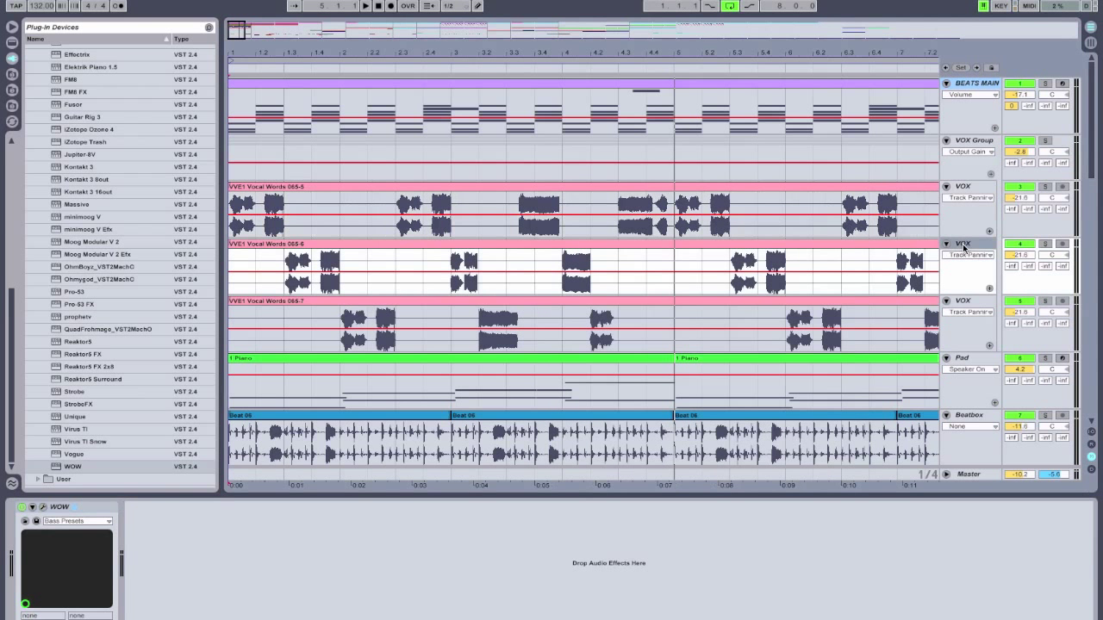
pyautogui.click(43, 509)
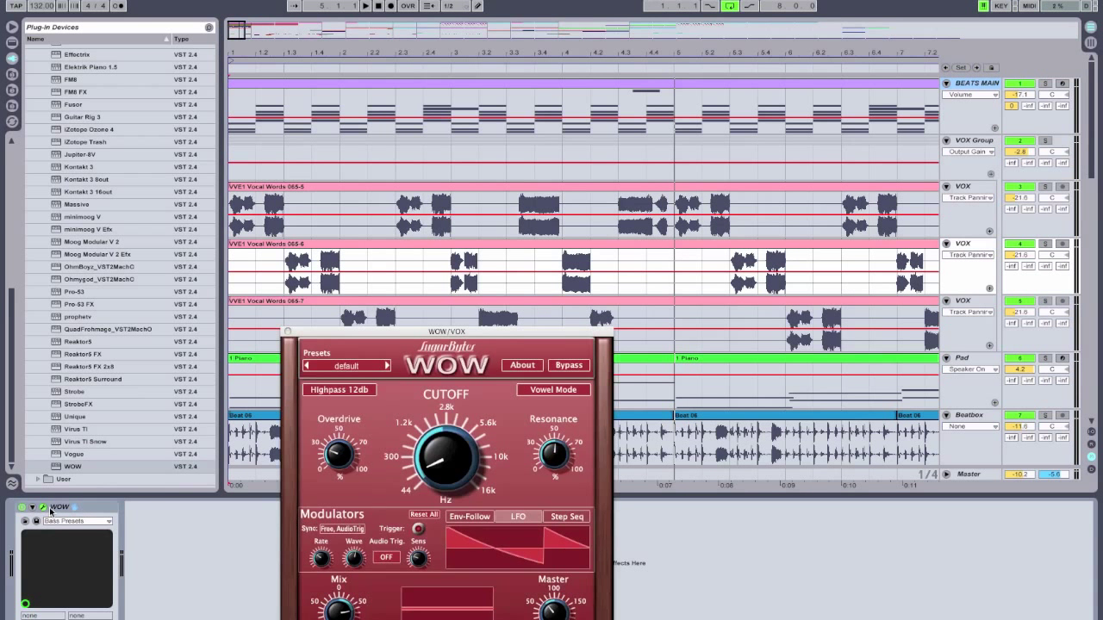
pyautogui.moveTo(383, 340); pyautogui.dragTo(427, 231)
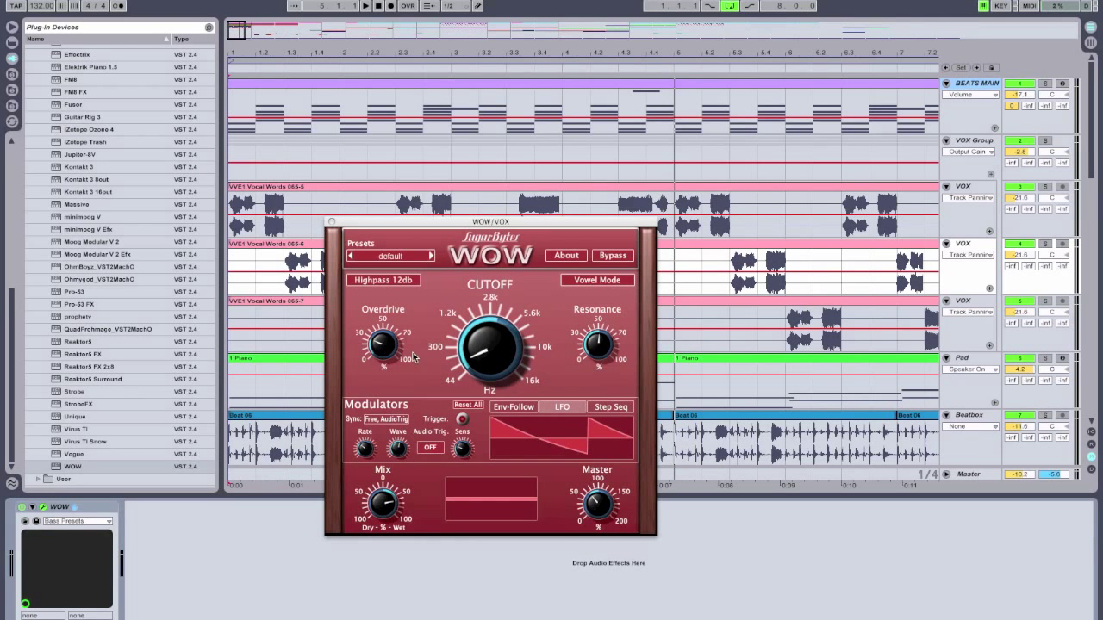
pyautogui.rightClick(492, 350)
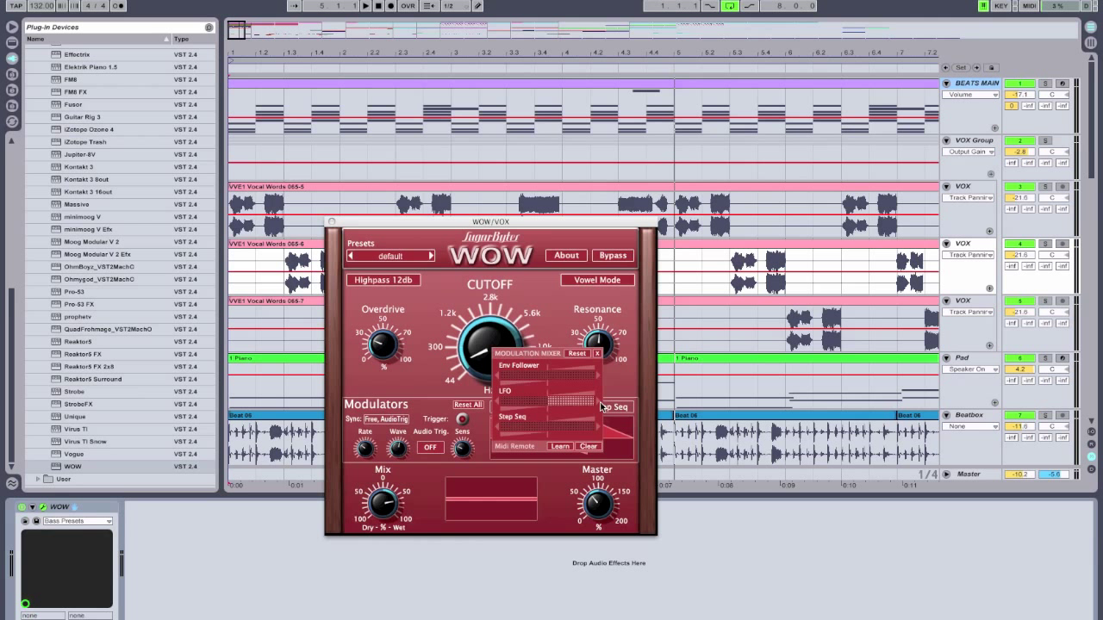
pyautogui.click(596, 354)
pyautogui.moveTo(365, 450)
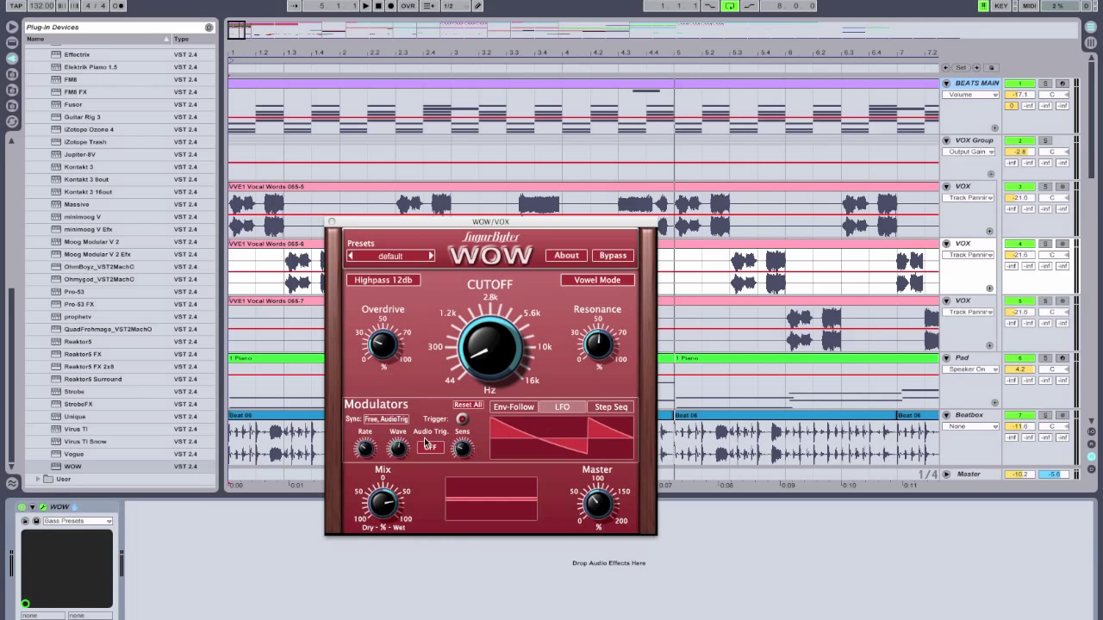
pyautogui.moveTo(399, 449)
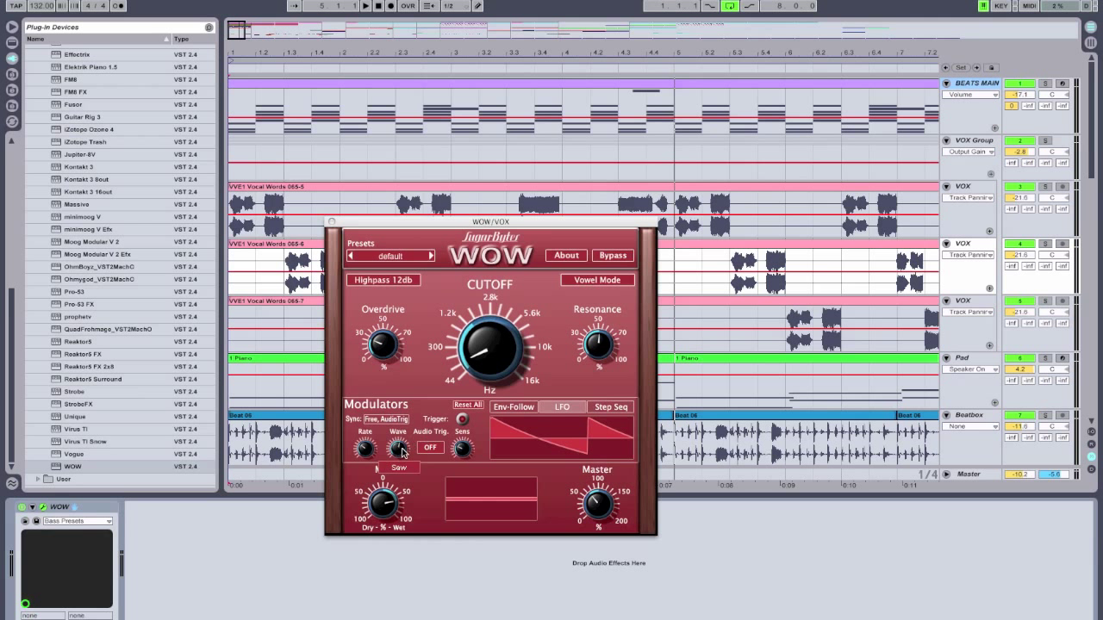
pyautogui.click(332, 222)
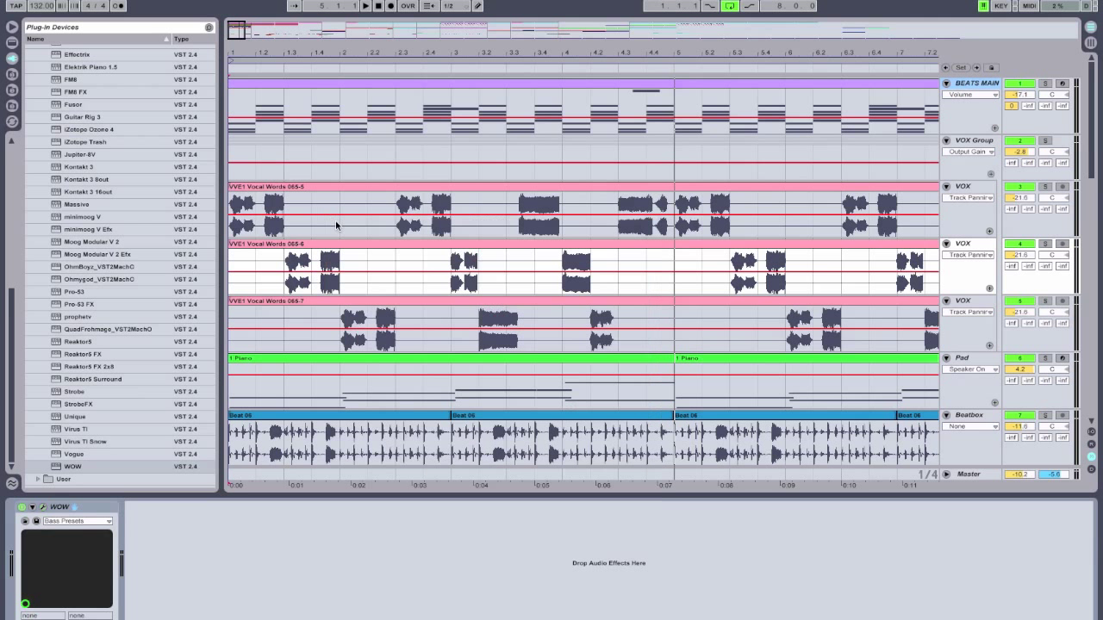
pyautogui.click(969, 304)
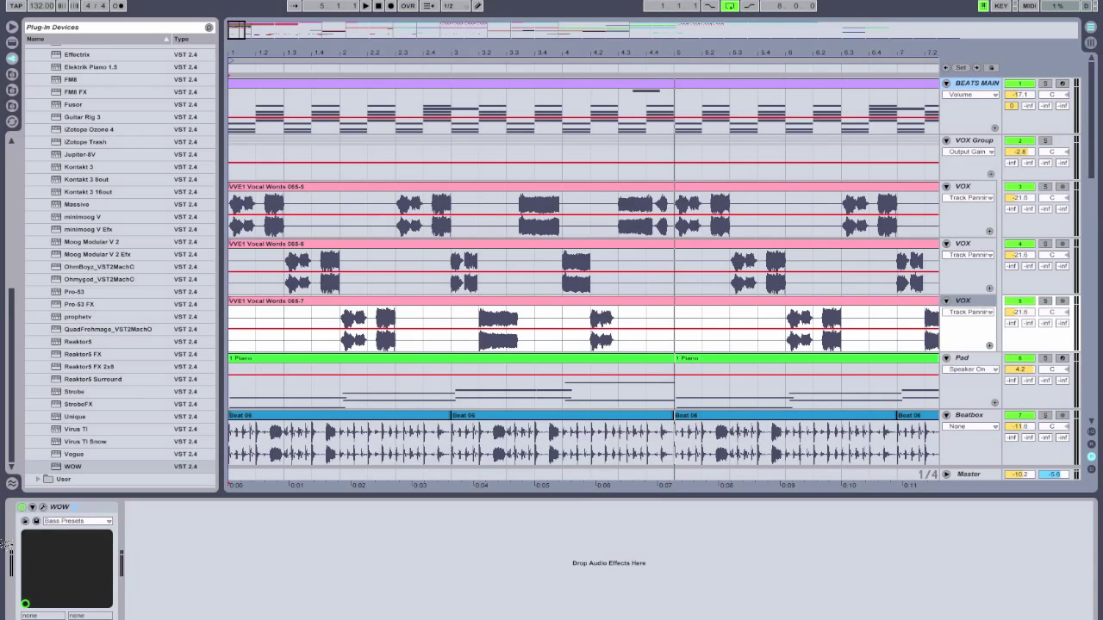
# Open the third VOX track's WOW, check its cutoff Modulation Mixer, then close the plugin
pyautogui.click(44, 508)
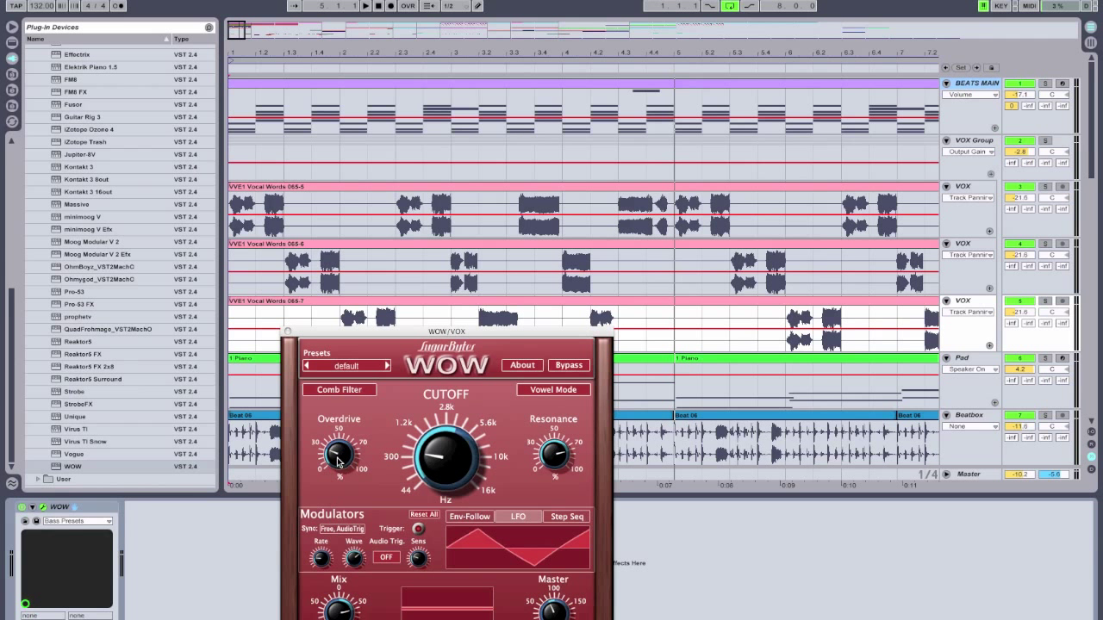
pyautogui.click(455, 474)
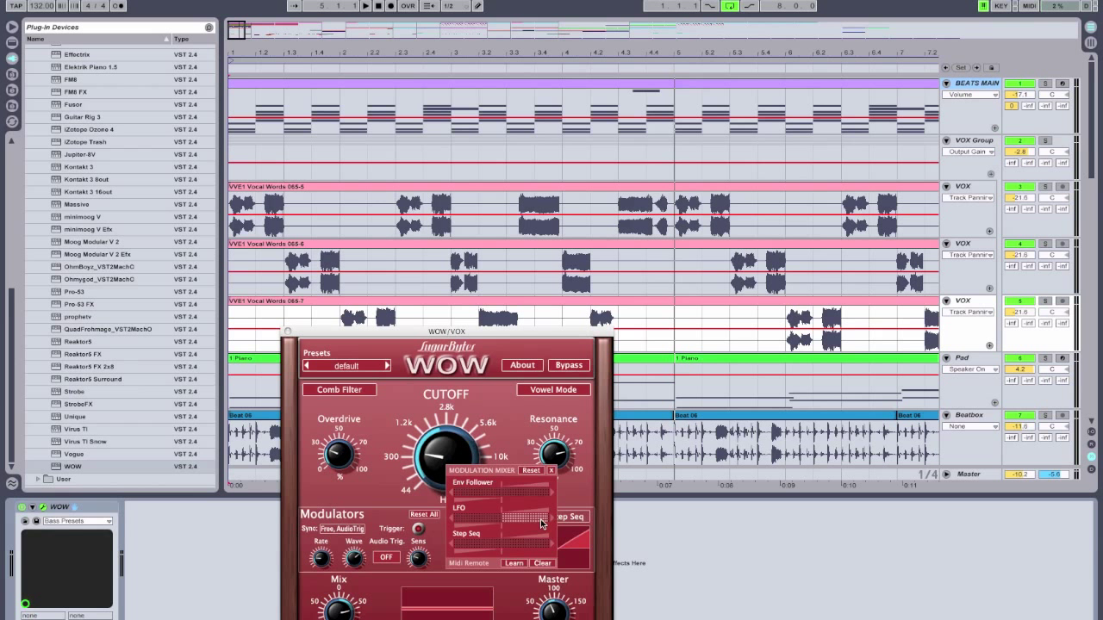
pyautogui.click(553, 471)
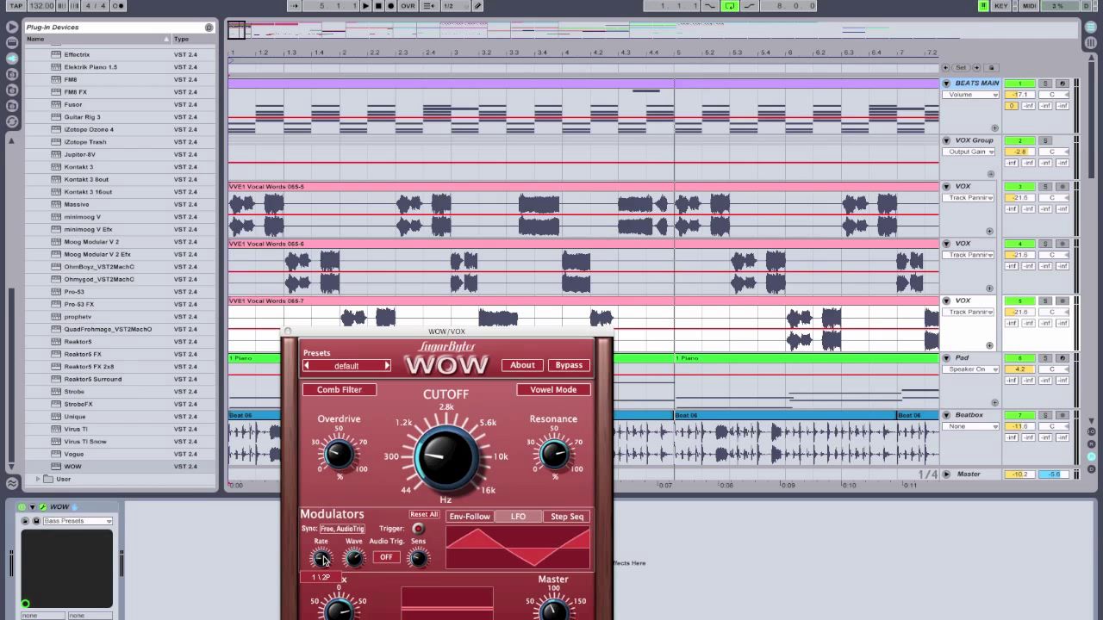
pyautogui.press('super+alt+p')
# Solo the VOX Group and play the arrangement from the song start
pyautogui.click(1045, 141)
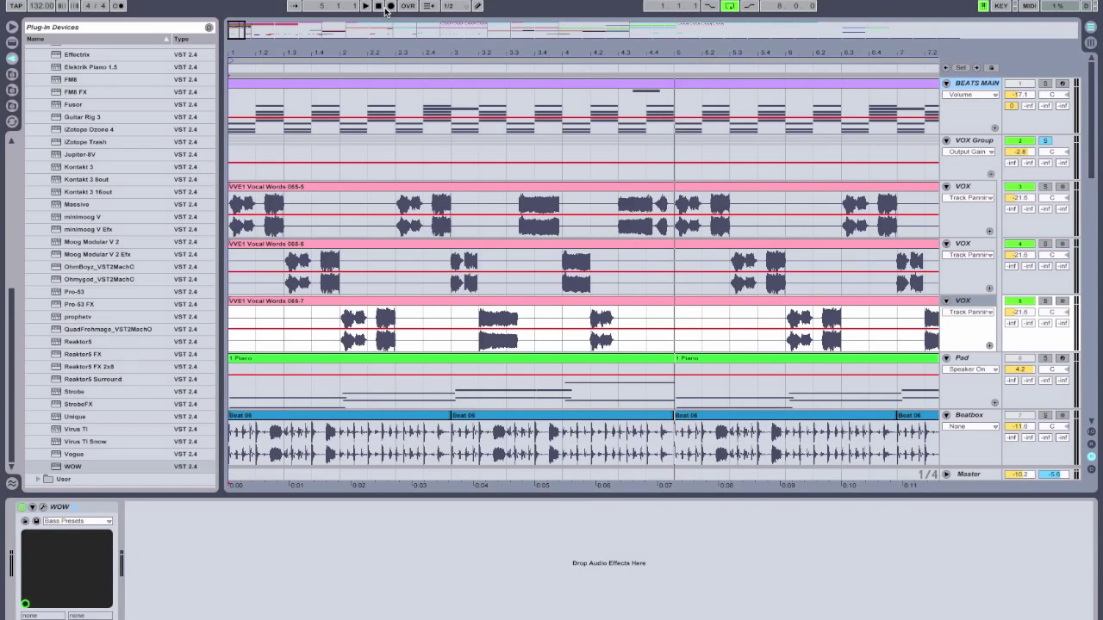
pyautogui.press('space')
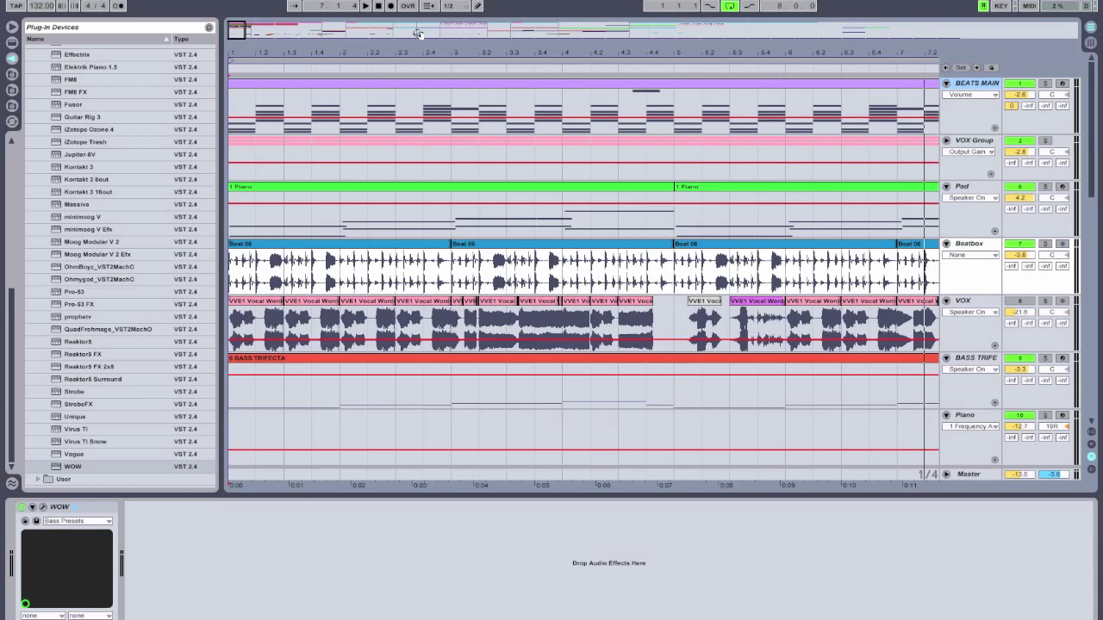
# Restart playback with only the Beatbox track soloed
pyautogui.click(376, 7)
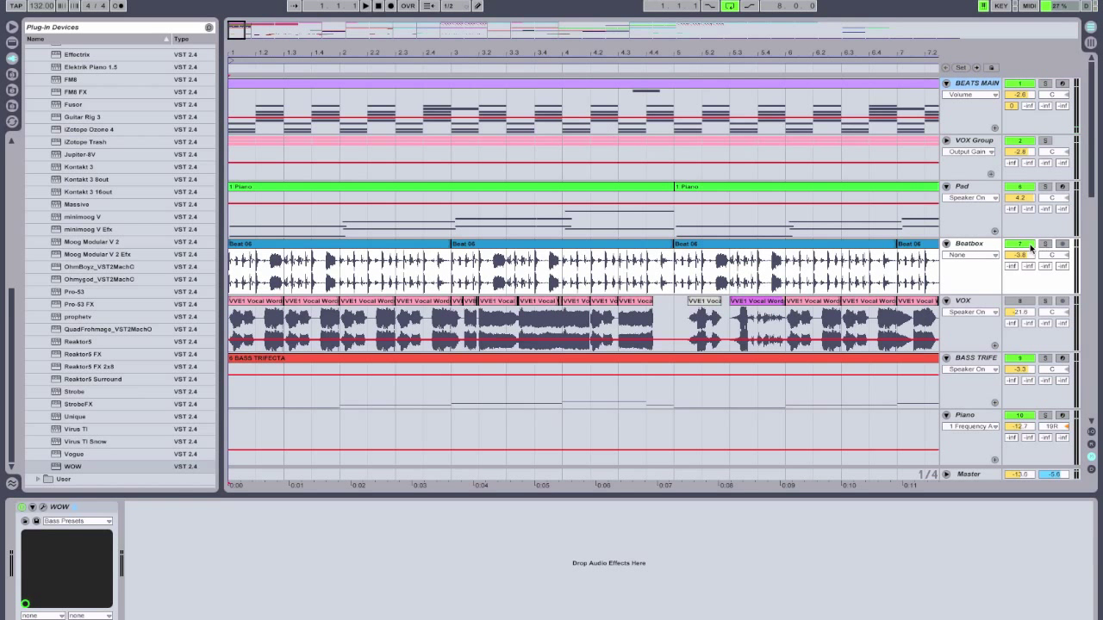
pyautogui.click(1045, 246)
pyautogui.press('space')
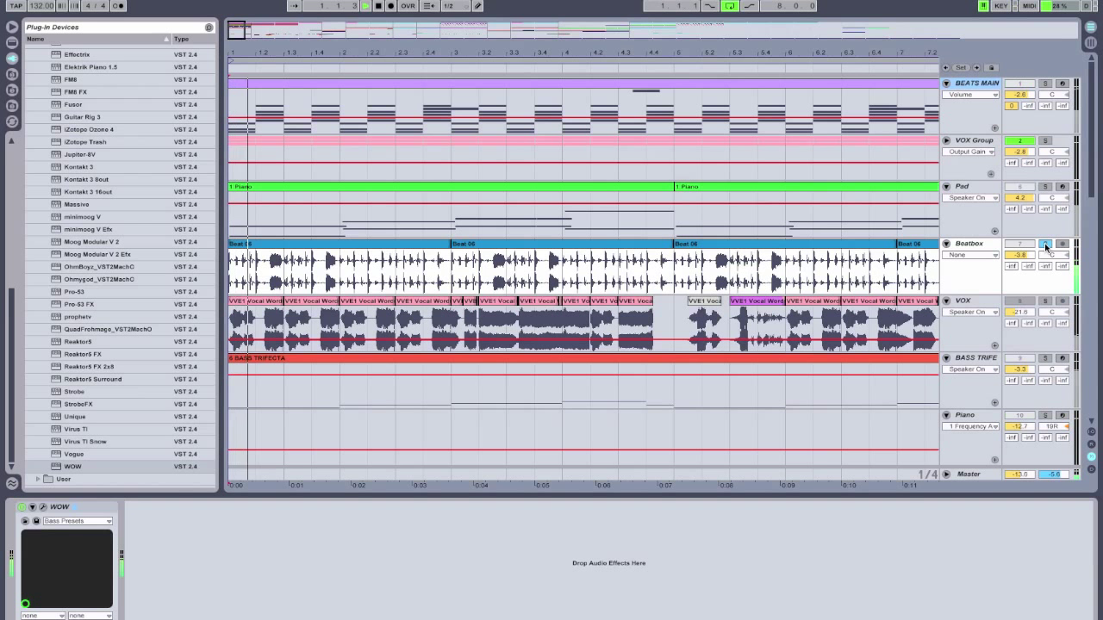
# Add VOX Group, BASS TRIFE, Pad and BEATS MAIN to the solo, then drop BASS TRIFE and Beatbox
pyautogui.keyDown('ctrl'); pyautogui.click(1045, 141); pyautogui.keyUp('ctrl')
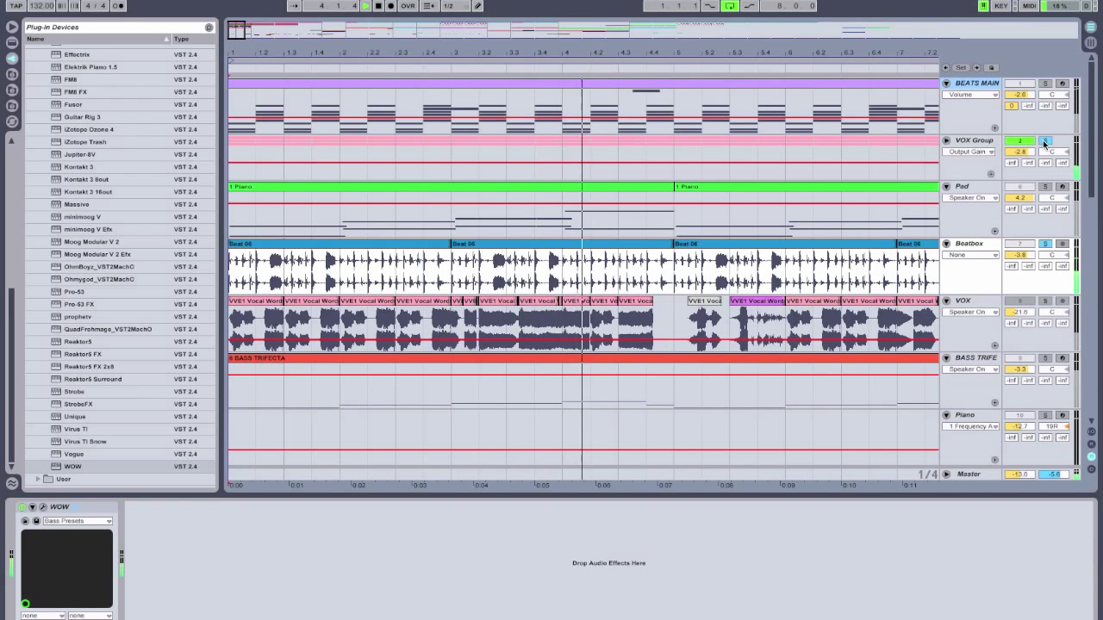
pyautogui.keyDown('ctrl'); pyautogui.click(1045, 358); pyautogui.keyUp('ctrl')
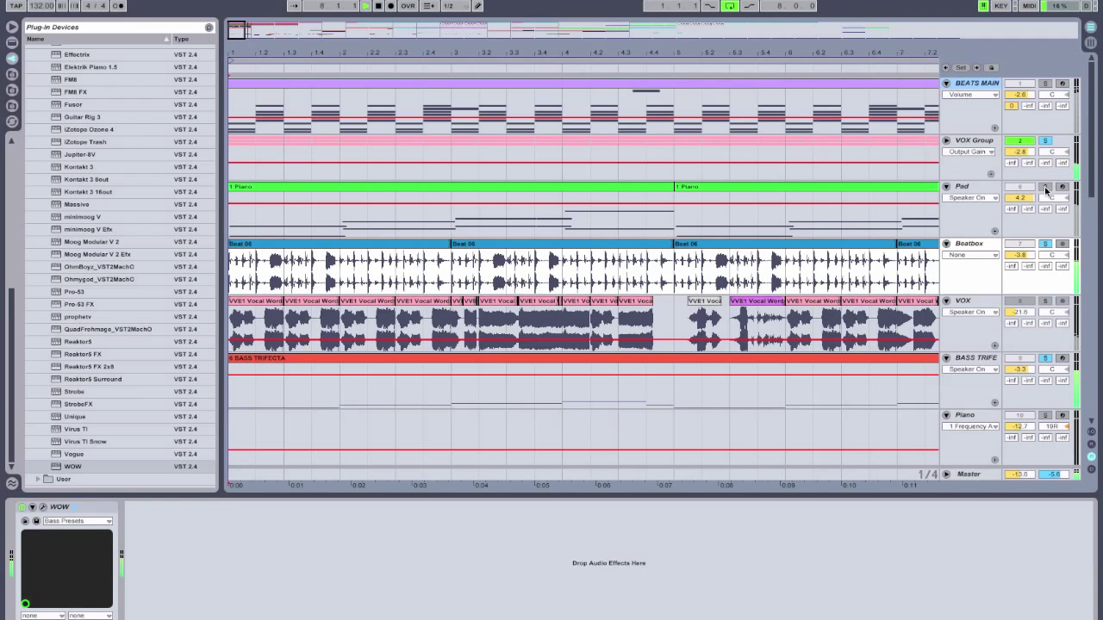
pyautogui.keyDown('ctrl'); pyautogui.click(1045, 188); pyautogui.keyUp('ctrl')
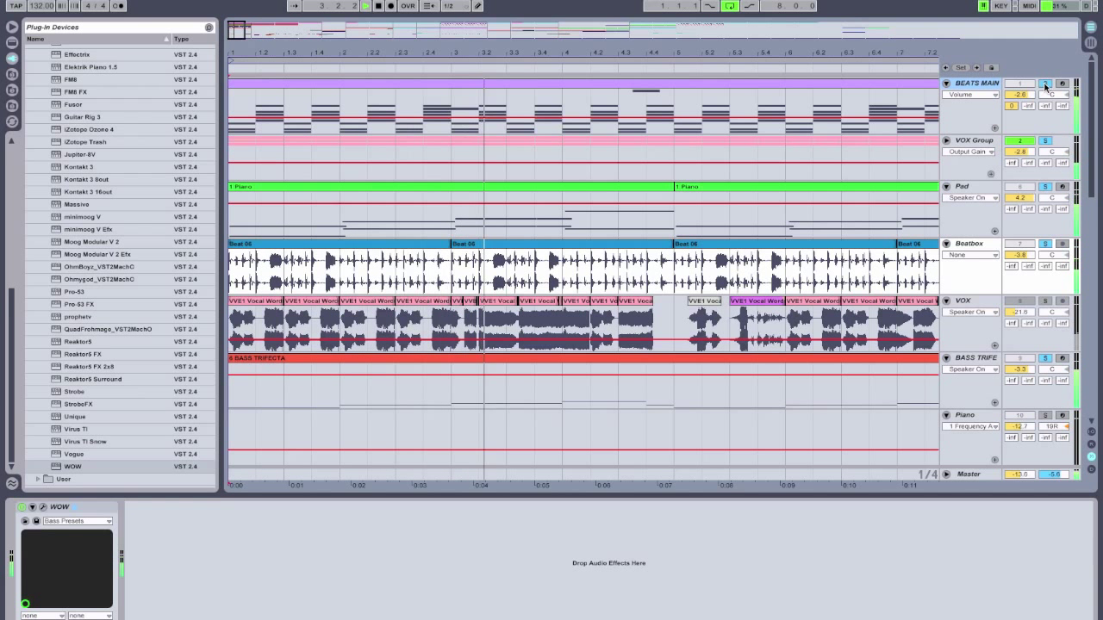
pyautogui.keyDown('ctrl'); pyautogui.click(1045, 84); pyautogui.keyUp('ctrl')
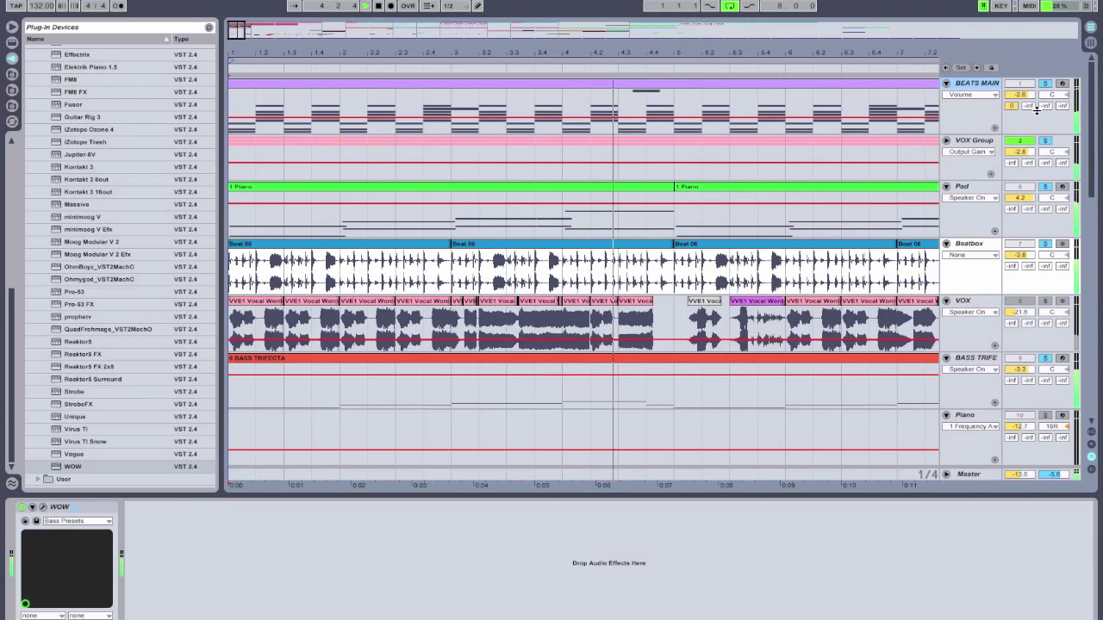
pyautogui.click(1047, 357)
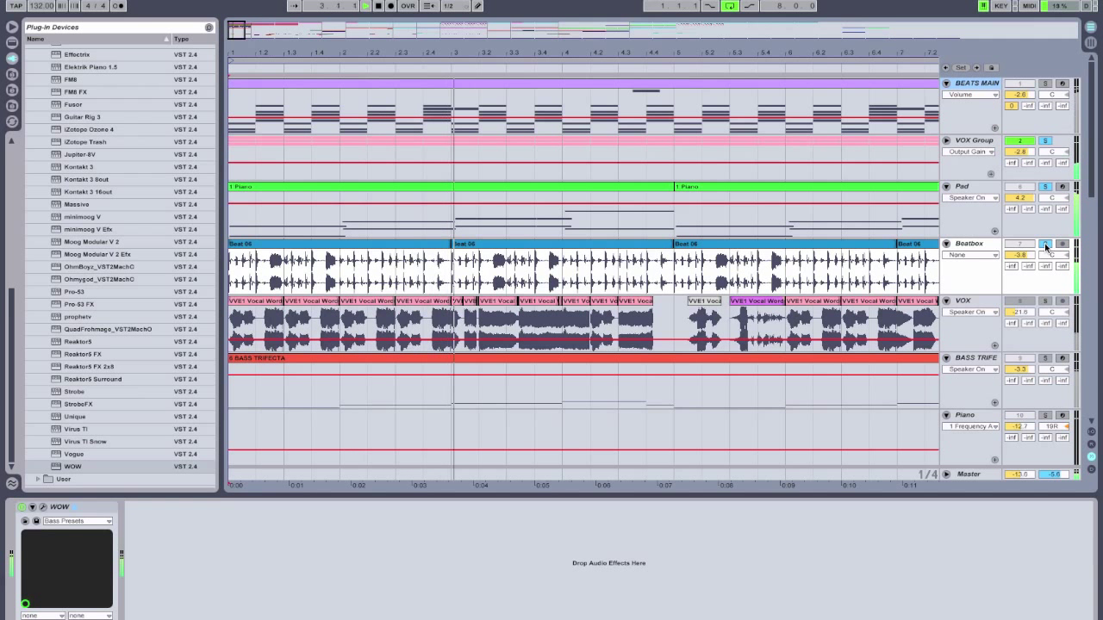
pyautogui.click(1045, 187)
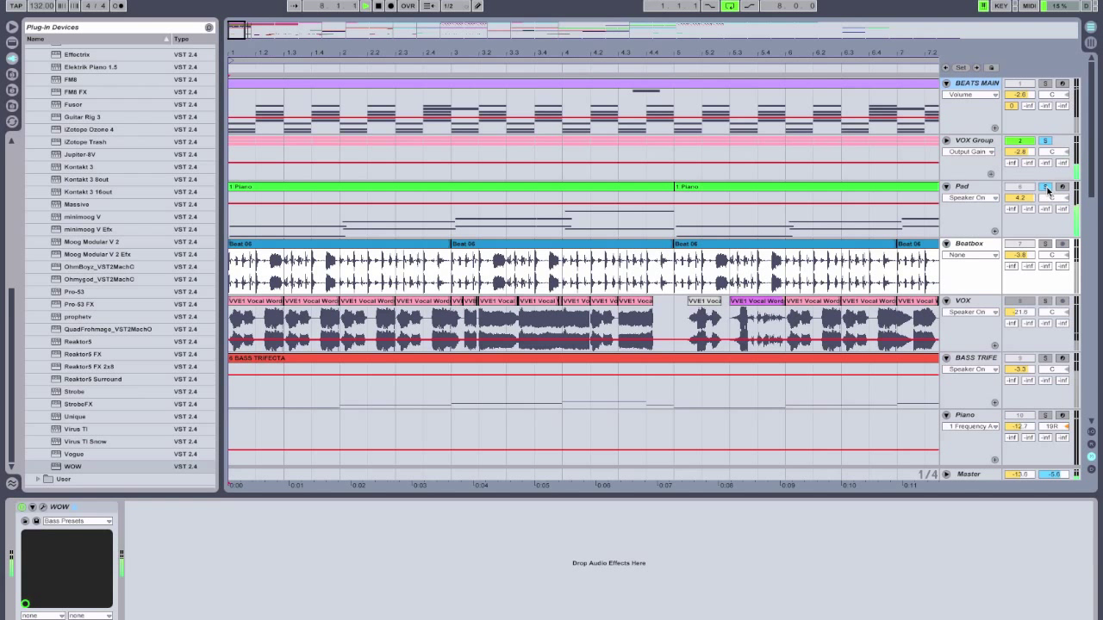
# Stop playback so the arrangement returns to the song start
pyautogui.press('space')
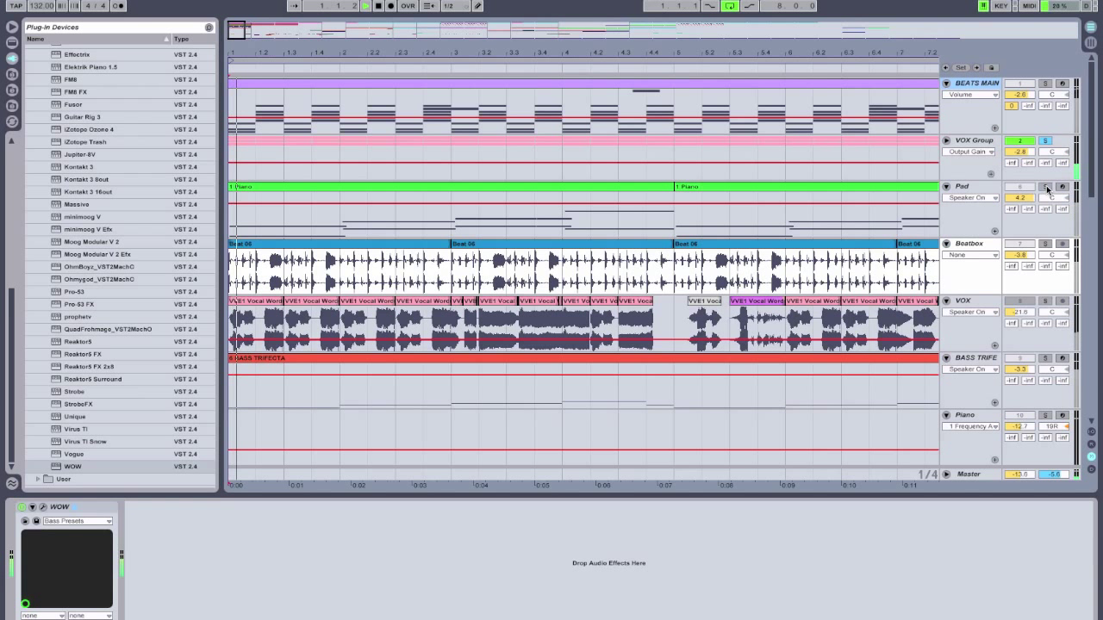